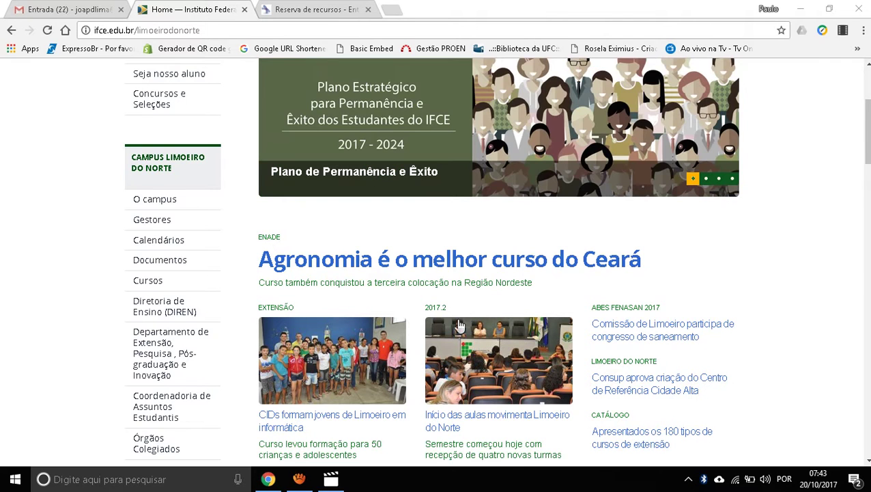
Step: Switch to the 'Reserva de recursos' reservation site tab
{"action": "scroll", "coordinate": [423, 330], "scroll_direction": "up", "scroll_amount": 3}
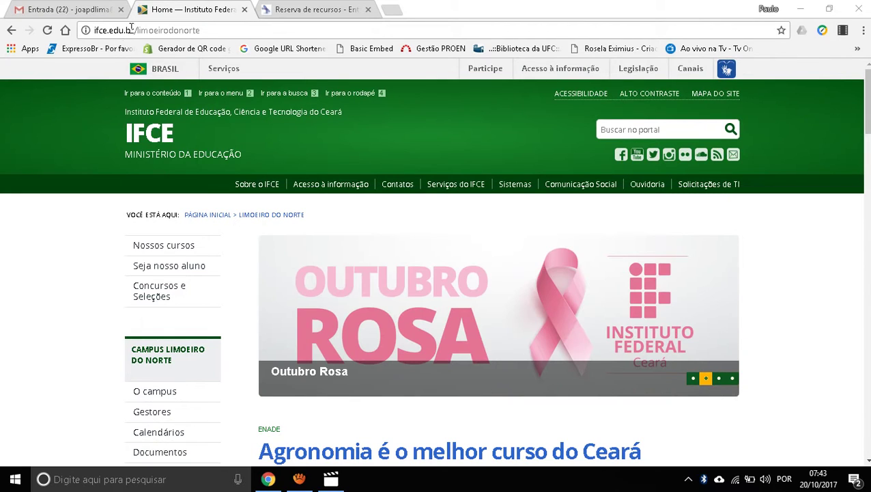
{"action": "left_click_drag", "start_coordinate": [209, 30], "coordinate": [92, 30]}
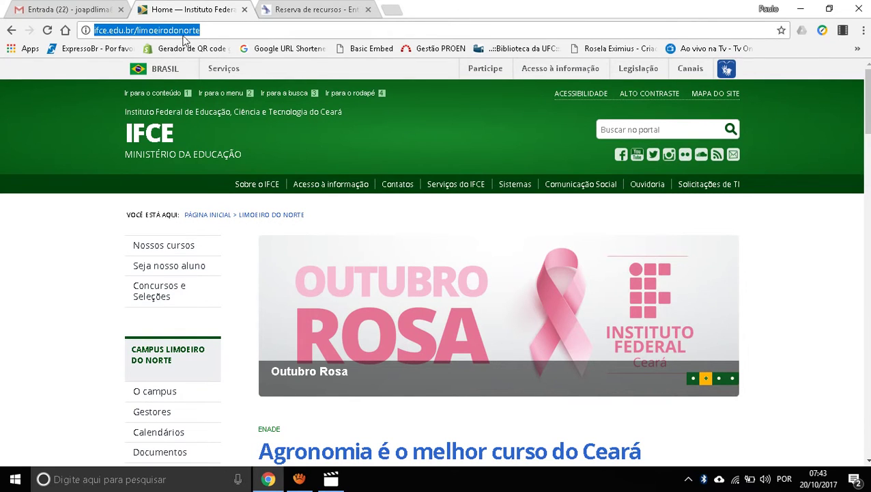
{"action": "scroll", "coordinate": [214, 175], "scroll_direction": "down", "scroll_amount": 4}
{"action": "scroll", "coordinate": [136, 136], "scroll_direction": "down", "scroll_amount": 3}
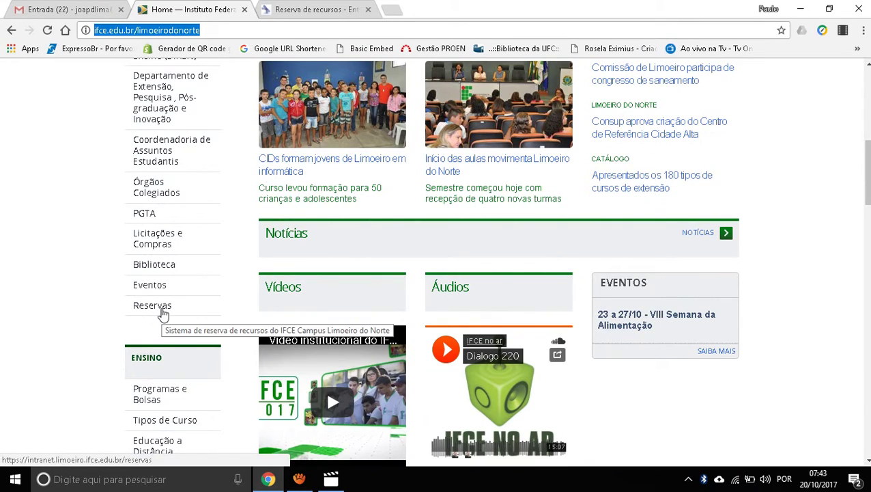
{"action": "left_click", "coordinate": [305, 15]}
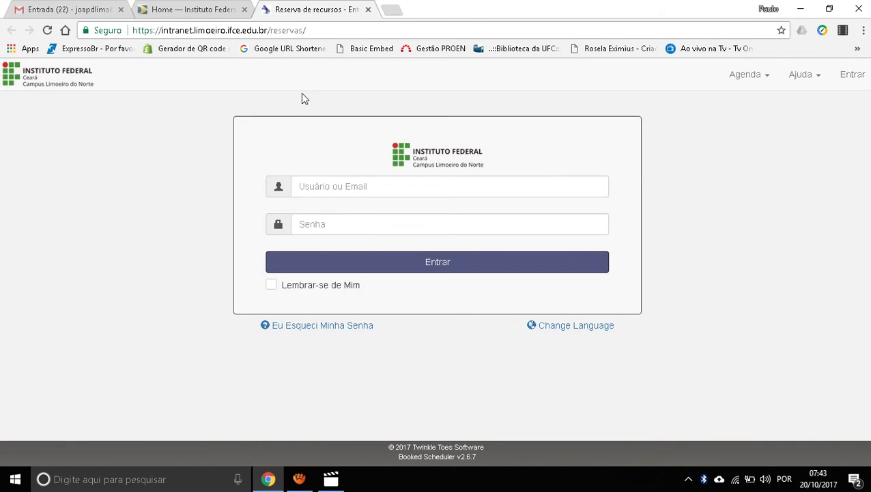
Step: Sign in to Booked Scheduler with the user ID and account password
{"action": "left_click", "coordinate": [308, 189]}
{"action": "left_click", "coordinate": [309, 189]}
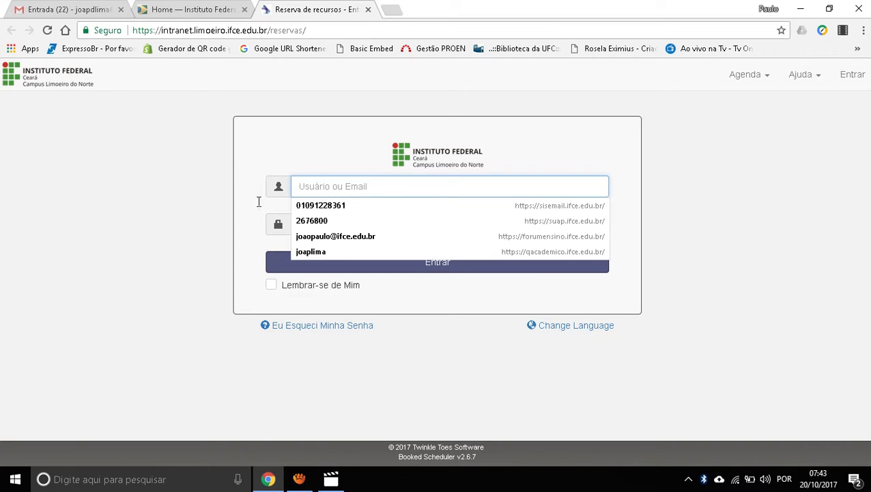
{"action": "left_click", "coordinate": [239, 223]}
{"action": "left_click", "coordinate": [312, 229]}
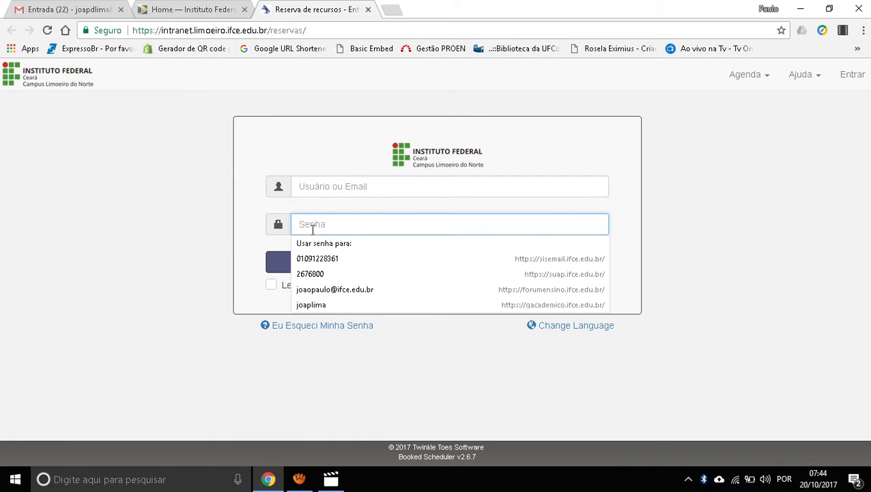
{"action": "left_click", "coordinate": [246, 233]}
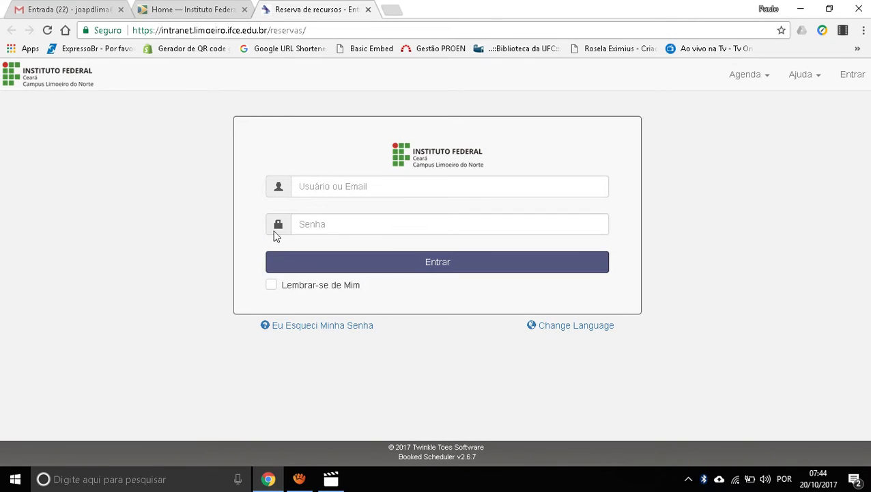
{"action": "left_click", "coordinate": [314, 191]}
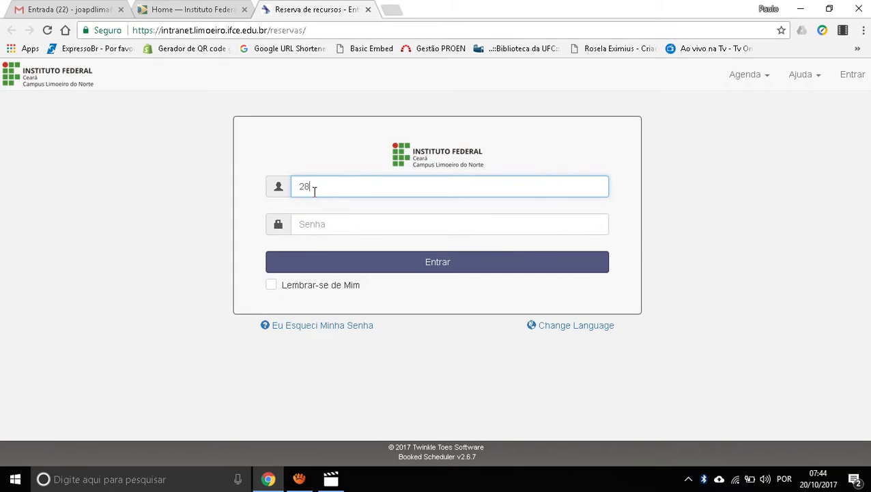
{"action": "key", "text": "BackSpace"}
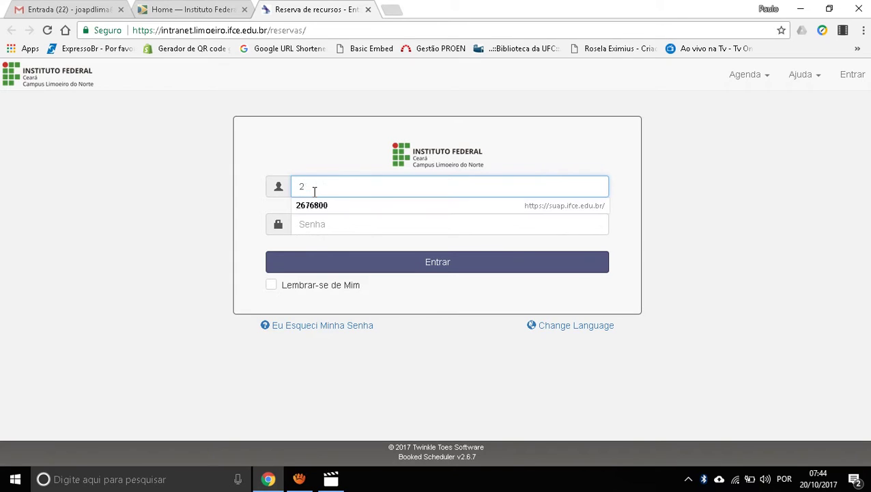
{"action": "key", "text": "Tab"}
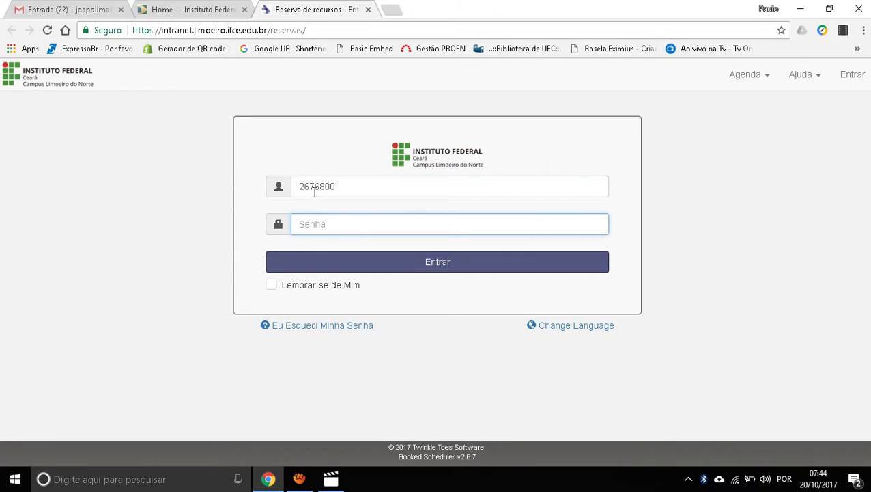
{"action": "left_click", "coordinate": [378, 263]}
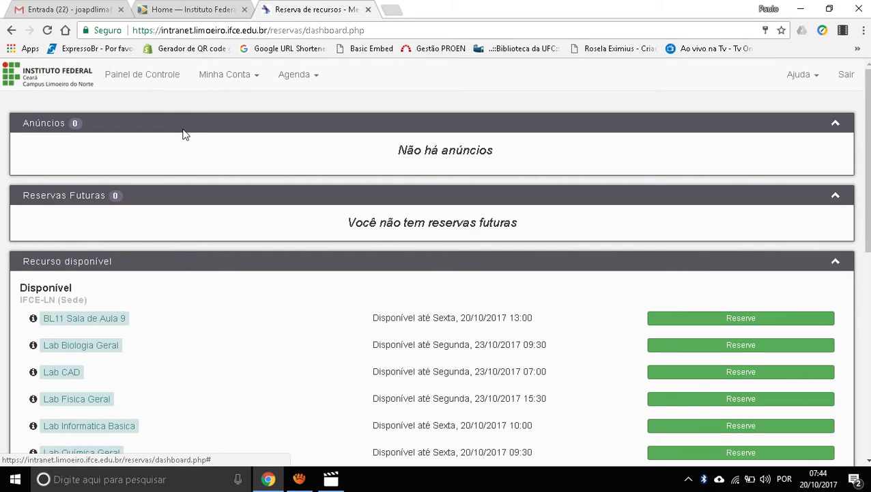
Step: Scroll through the dashboard's available resources, then open the Minha Conta menu
{"action": "scroll", "coordinate": [222, 198], "scroll_direction": "down", "scroll_amount": 2}
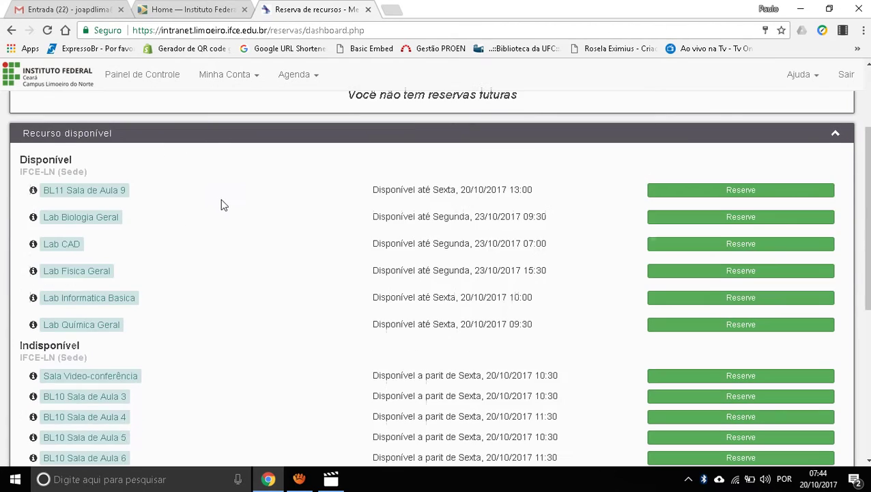
{"action": "scroll", "coordinate": [221, 202], "scroll_direction": "up", "scroll_amount": 2}
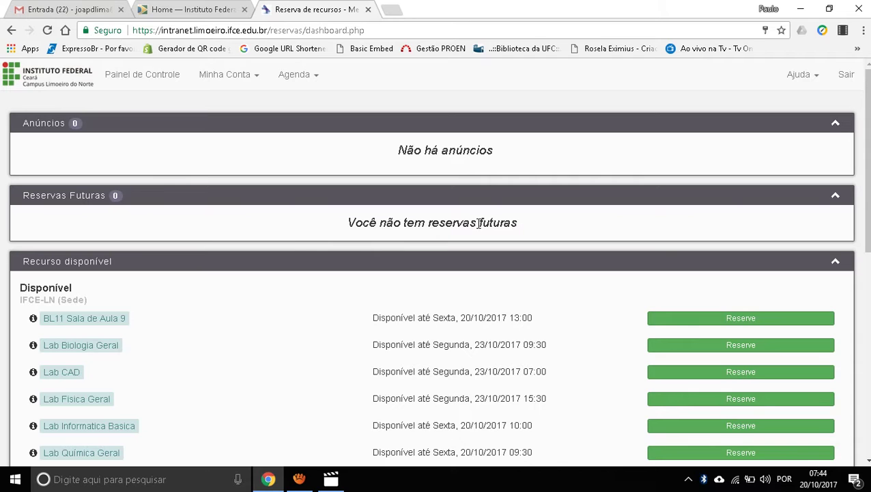
{"action": "scroll", "coordinate": [479, 222], "scroll_direction": "down", "scroll_amount": 2}
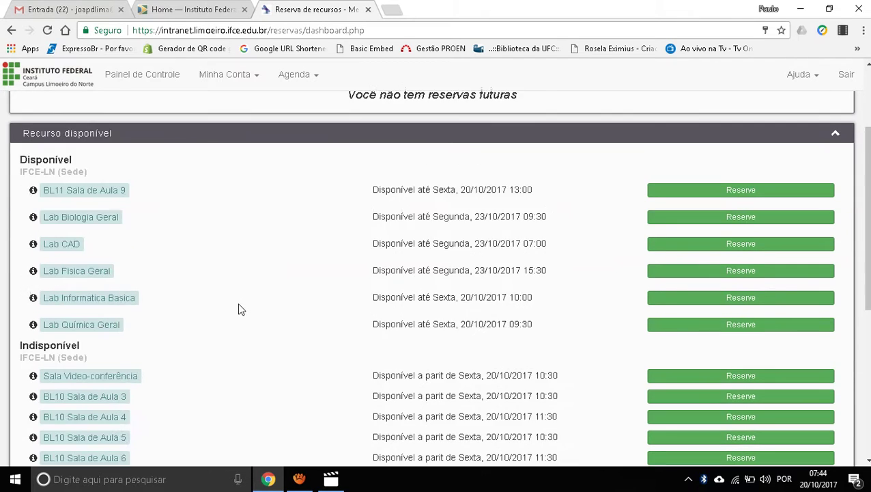
{"action": "scroll", "coordinate": [241, 319], "scroll_direction": "down", "scroll_amount": 2}
{"action": "scroll", "coordinate": [241, 319], "scroll_direction": "up", "scroll_amount": 4}
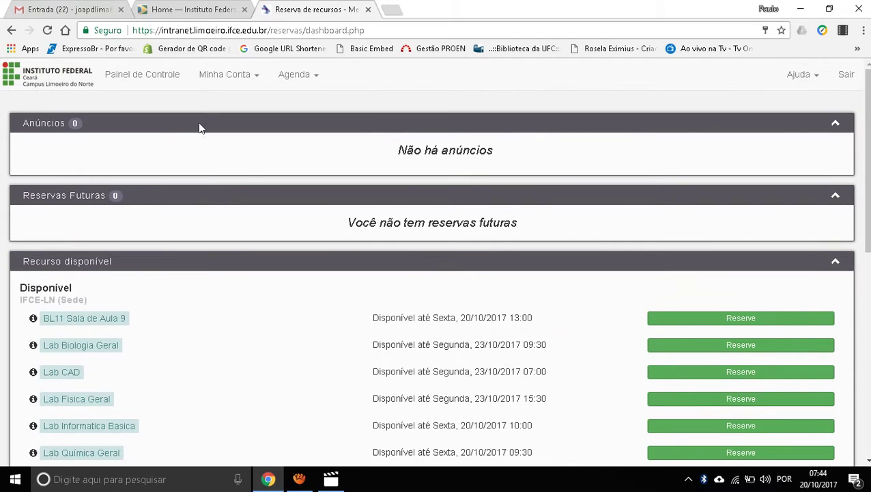
{"action": "left_click", "coordinate": [205, 81]}
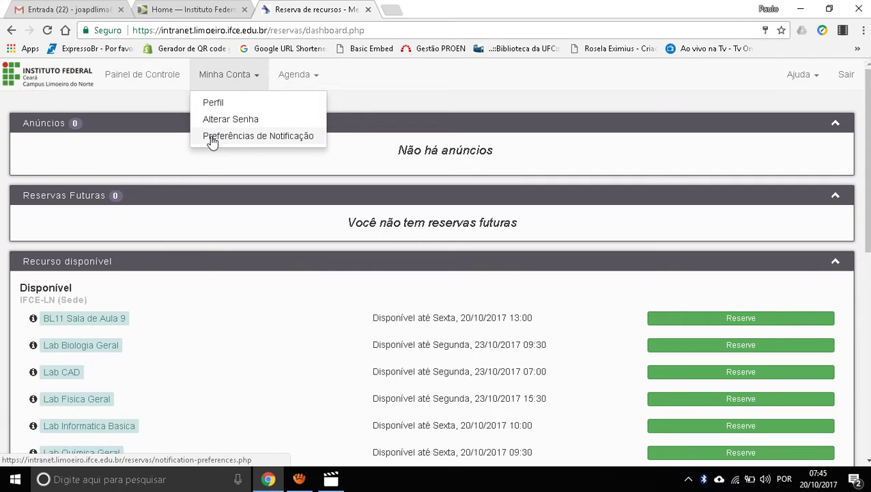
Step: Review Minha Conta > Preferências de Notificação, then open the Agenda menu
{"action": "left_click", "coordinate": [211, 139]}
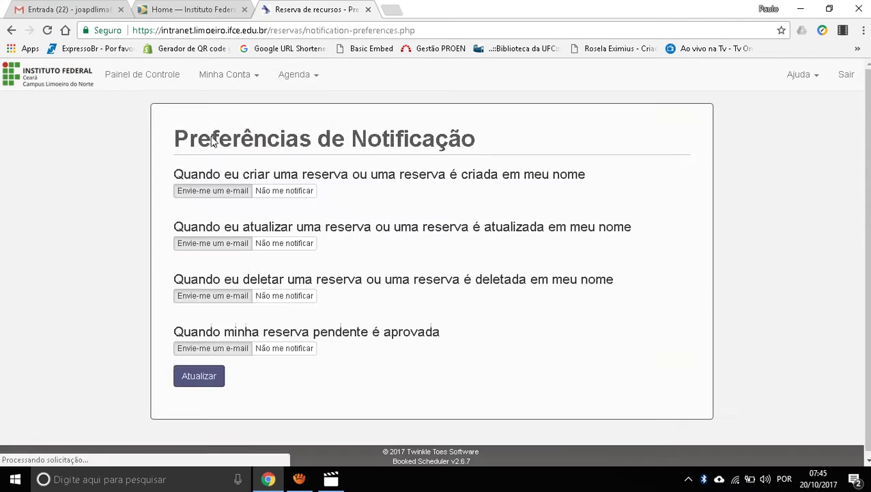
{"action": "scroll", "coordinate": [463, 281], "scroll_direction": "down", "scroll_amount": 1}
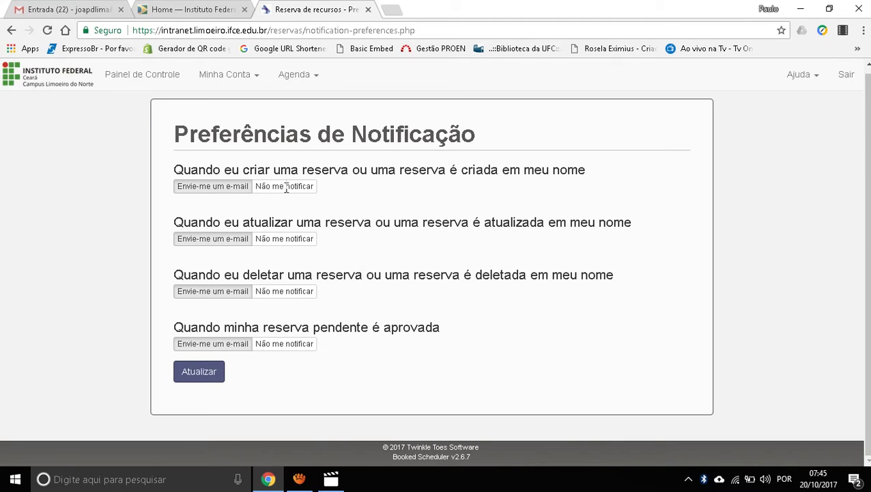
{"action": "left_click", "coordinate": [252, 79]}
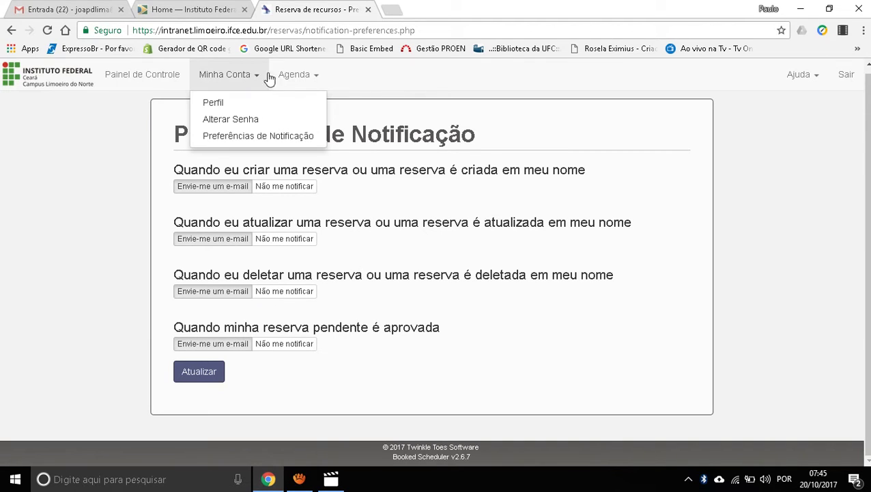
{"action": "left_click", "coordinate": [290, 78]}
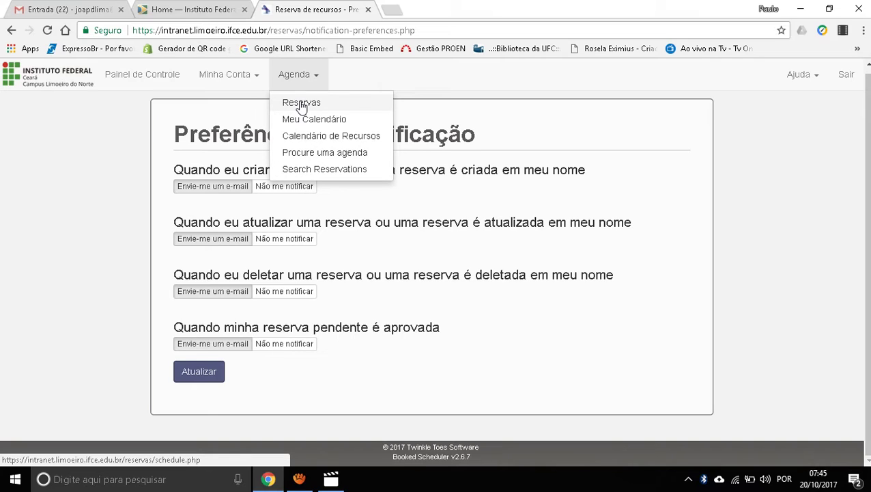
Step: Open Agenda > Reservas for the IFCE-LN (Sede) week 16/10/2017 – 22/10/2017, leaving the date unchanged
{"action": "left_click", "coordinate": [301, 104]}
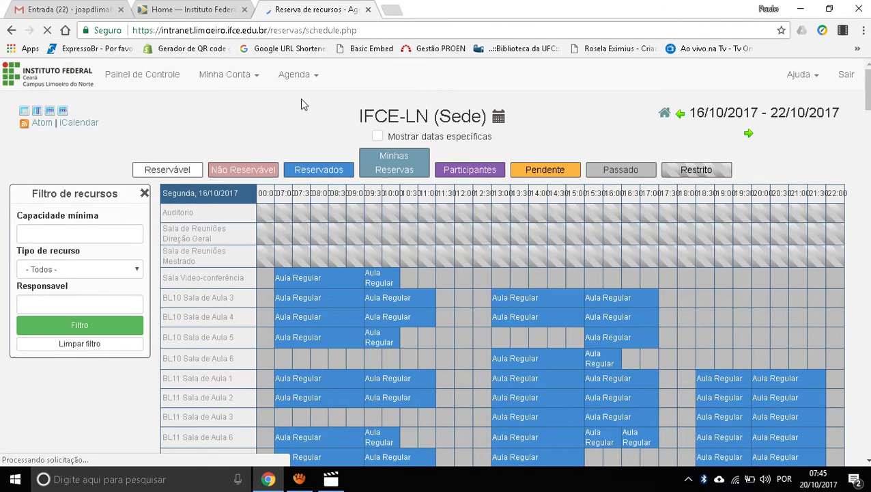
{"action": "scroll", "coordinate": [304, 104], "scroll_direction": "down", "scroll_amount": 15}
{"action": "scroll", "coordinate": [301, 98], "scroll_direction": "down", "scroll_amount": 10}
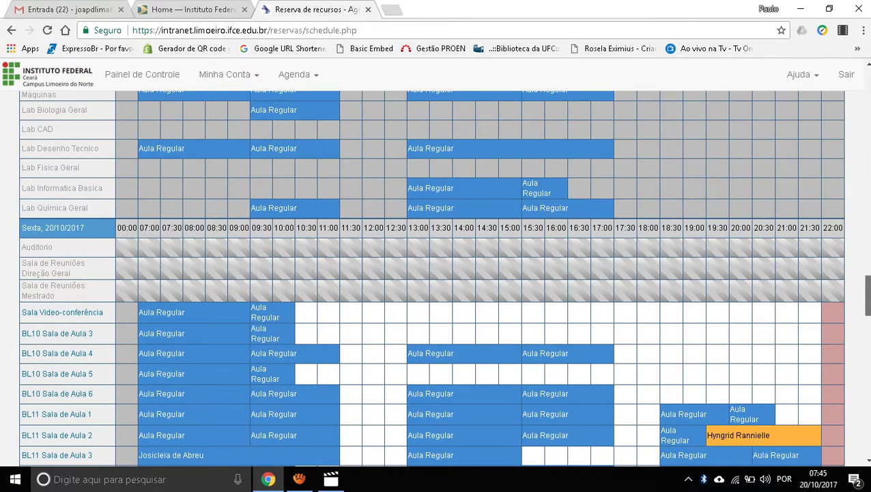
{"action": "left_click_drag", "start_coordinate": [867, 294], "coordinate": [868, 63]}
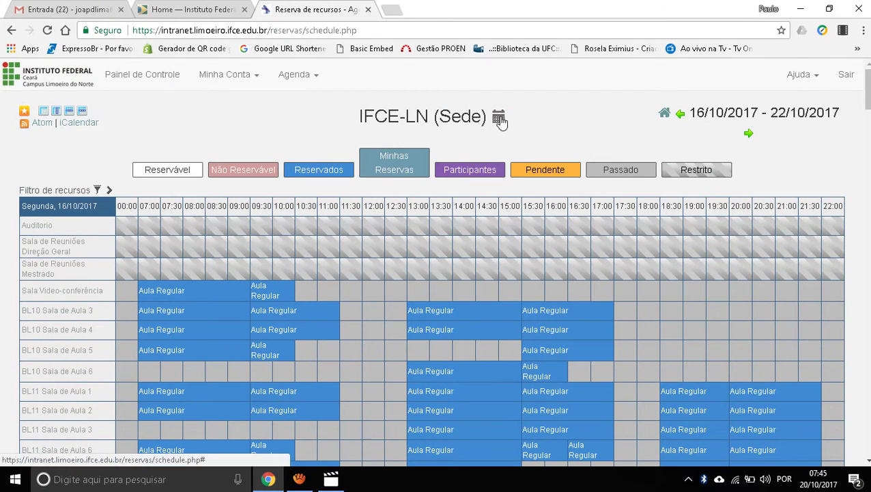
{"action": "left_click", "coordinate": [500, 119]}
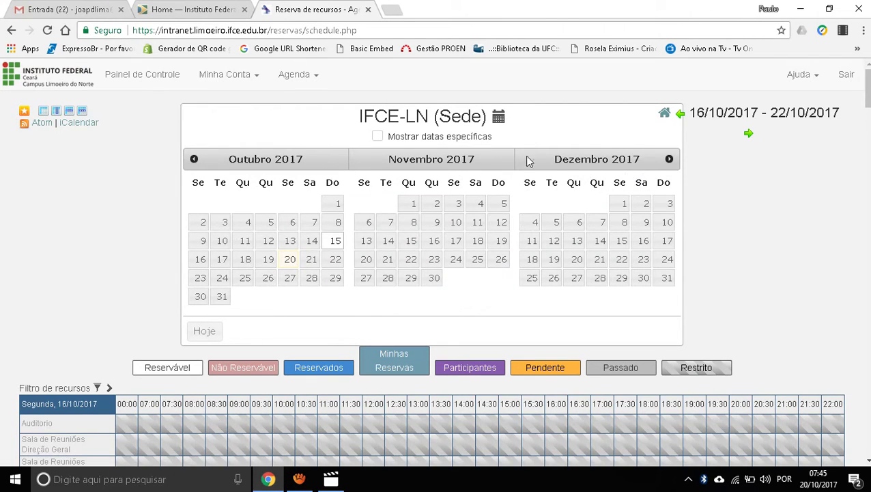
{"action": "left_click", "coordinate": [499, 119]}
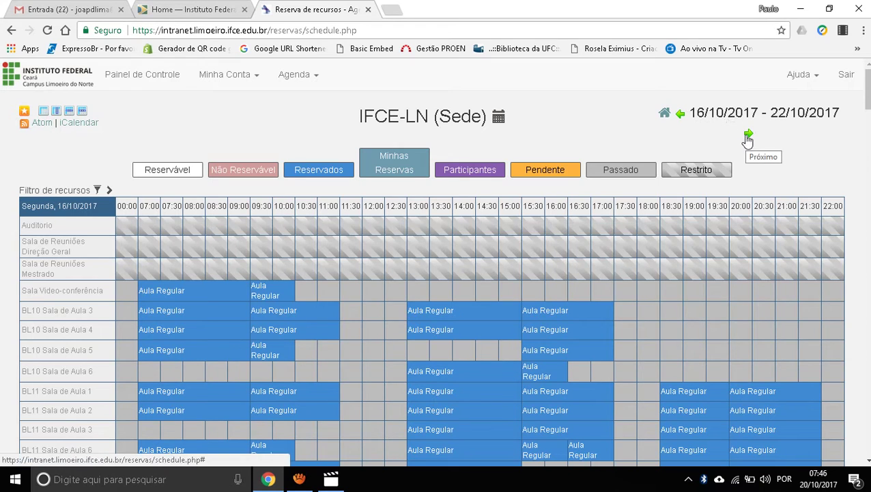
{"action": "scroll", "coordinate": [20, 239], "scroll_direction": "down", "scroll_amount": 3}
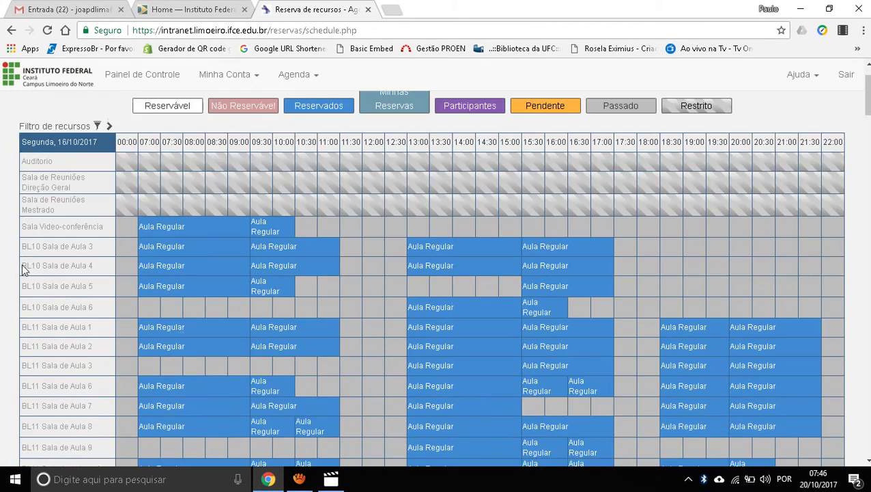
{"action": "scroll", "coordinate": [25, 295], "scroll_direction": "up", "scroll_amount": 5}
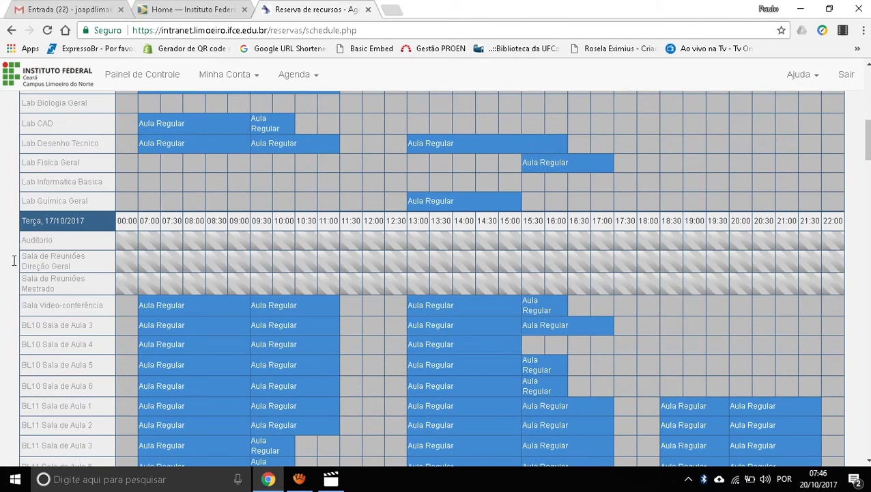
{"action": "scroll", "coordinate": [28, 300], "scroll_direction": "down", "scroll_amount": 2}
{"action": "scroll", "coordinate": [27, 301], "scroll_direction": "up", "scroll_amount": 10}
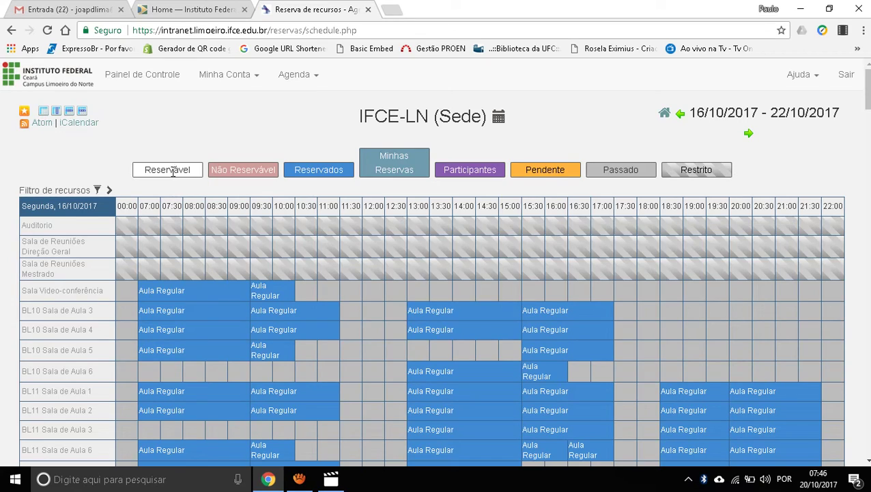
{"action": "scroll", "coordinate": [181, 169], "scroll_direction": "down", "scroll_amount": 3}
{"action": "scroll", "coordinate": [588, 272], "scroll_direction": "down", "scroll_amount": 7}
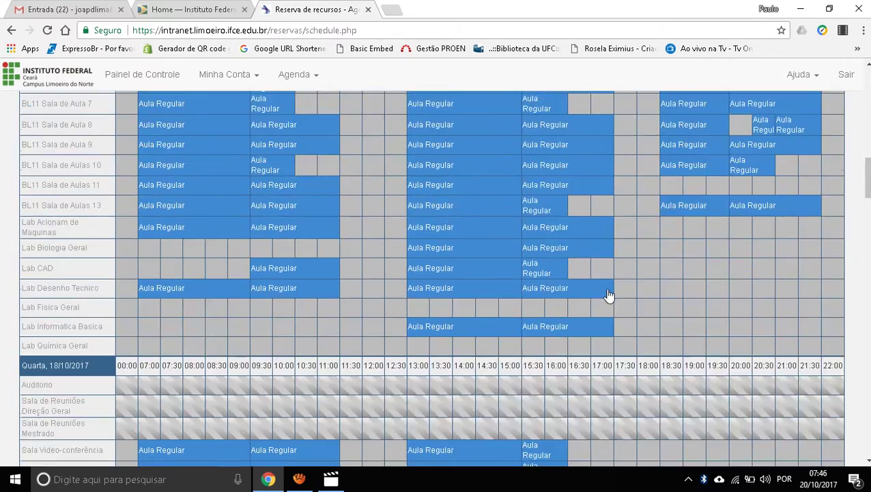
{"action": "scroll", "coordinate": [592, 316], "scroll_direction": "down", "scroll_amount": 2}
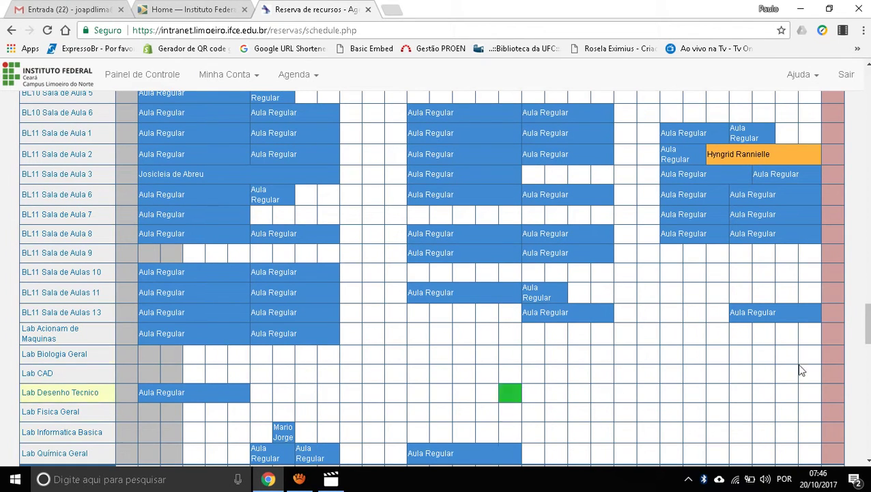
{"action": "scroll", "coordinate": [861, 258], "scroll_direction": "up", "scroll_amount": 2}
{"action": "scroll", "coordinate": [852, 108], "scroll_direction": "up", "scroll_amount": 15}
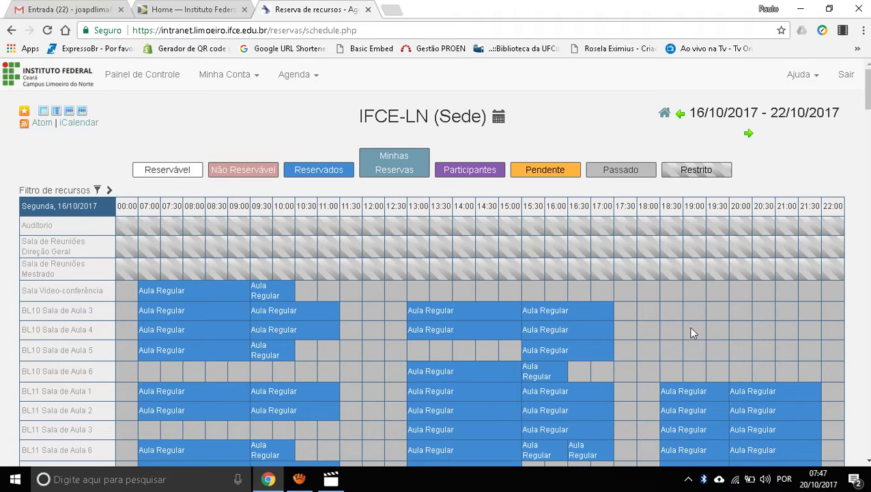
{"action": "scroll", "coordinate": [697, 324], "scroll_direction": "down", "scroll_amount": 1}
{"action": "scroll", "coordinate": [700, 315], "scroll_direction": "down", "scroll_amount": 1}
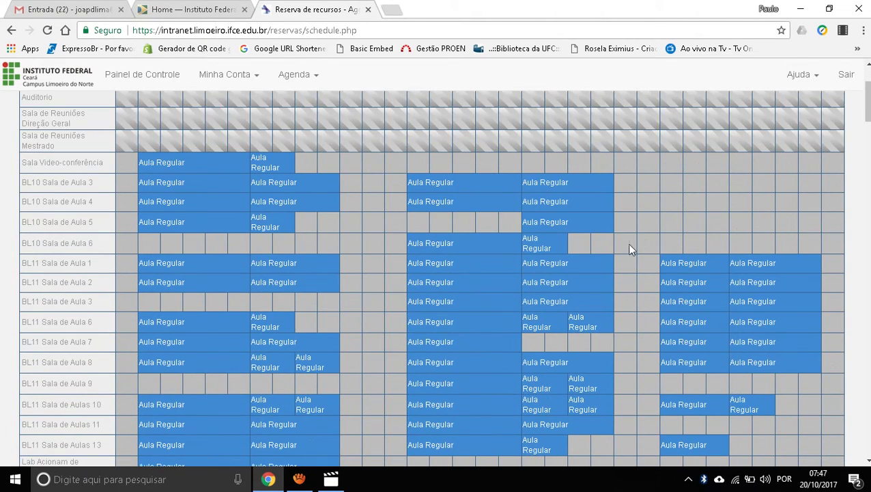
{"action": "scroll", "coordinate": [784, 224], "scroll_direction": "down", "scroll_amount": 7}
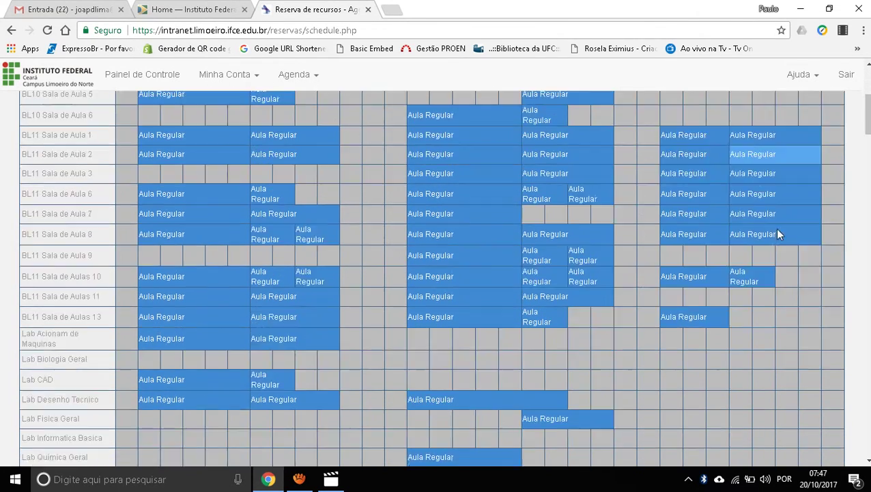
{"action": "scroll", "coordinate": [642, 251], "scroll_direction": "down", "scroll_amount": 10}
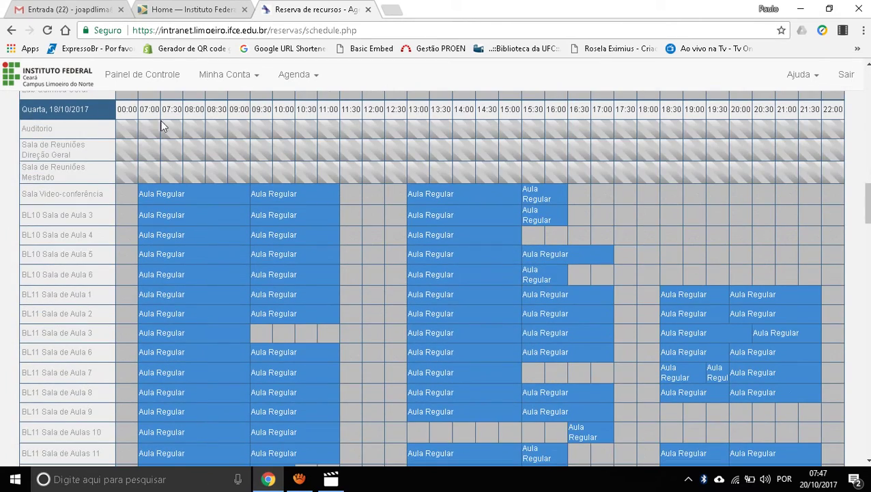
{"action": "scroll", "coordinate": [201, 148], "scroll_direction": "down", "scroll_amount": 9}
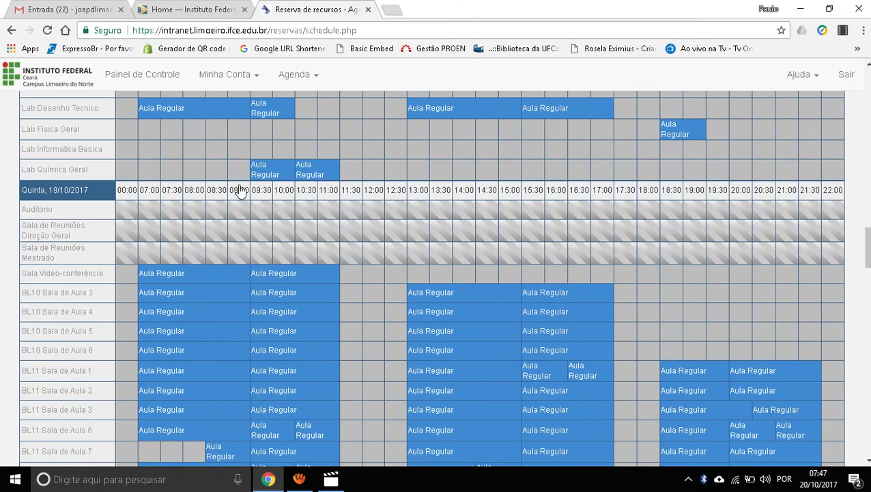
{"action": "scroll", "coordinate": [239, 190], "scroll_direction": "down", "scroll_amount": 10}
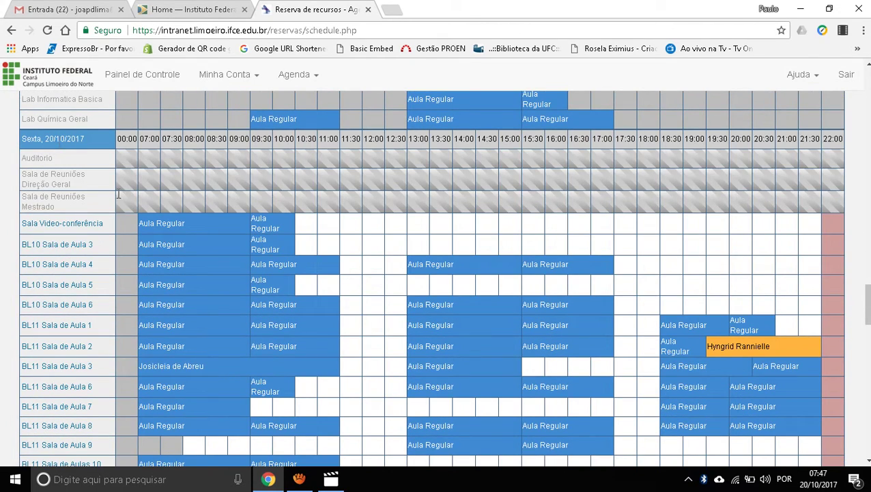
{"action": "scroll", "coordinate": [125, 225], "scroll_direction": "down", "scroll_amount": 3}
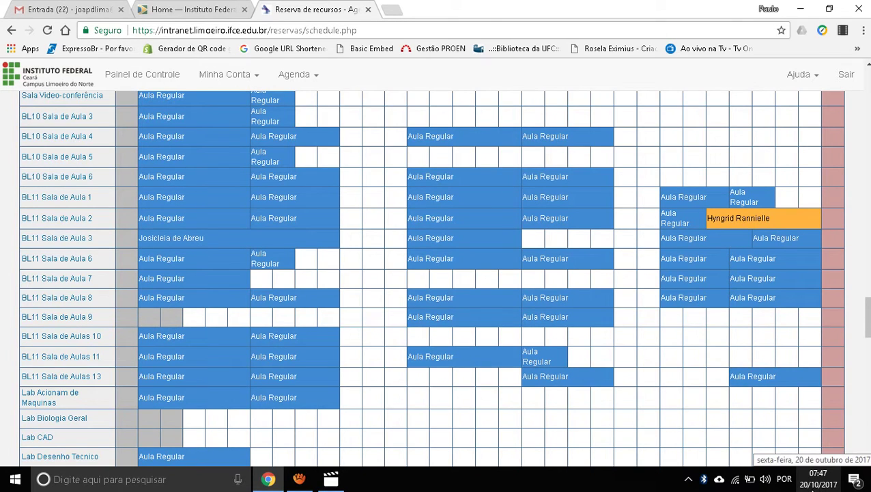
{"action": "scroll", "coordinate": [231, 300], "scroll_direction": "up", "scroll_amount": 3}
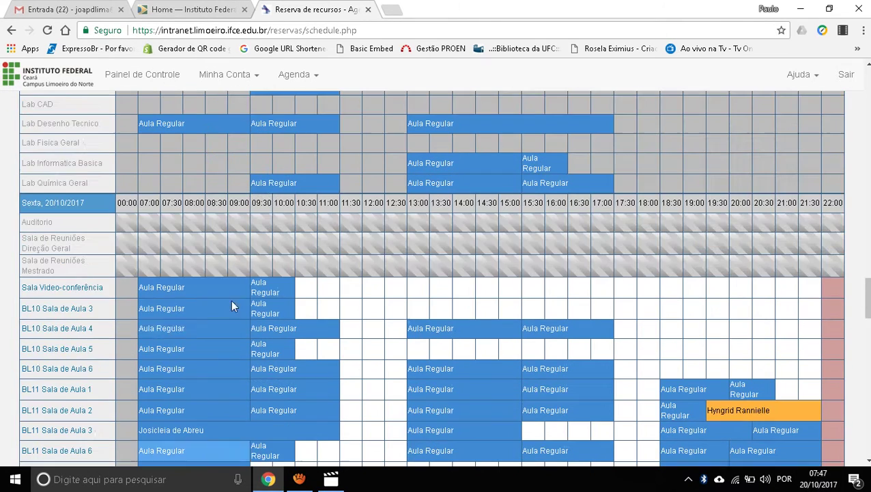
{"action": "scroll", "coordinate": [328, 301], "scroll_direction": "down", "scroll_amount": 1}
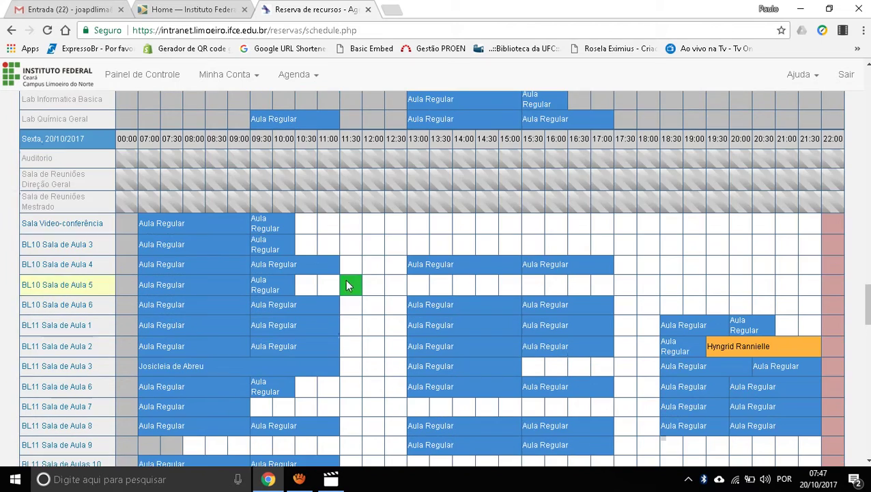
{"action": "scroll", "coordinate": [285, 363], "scroll_direction": "down", "scroll_amount": 3}
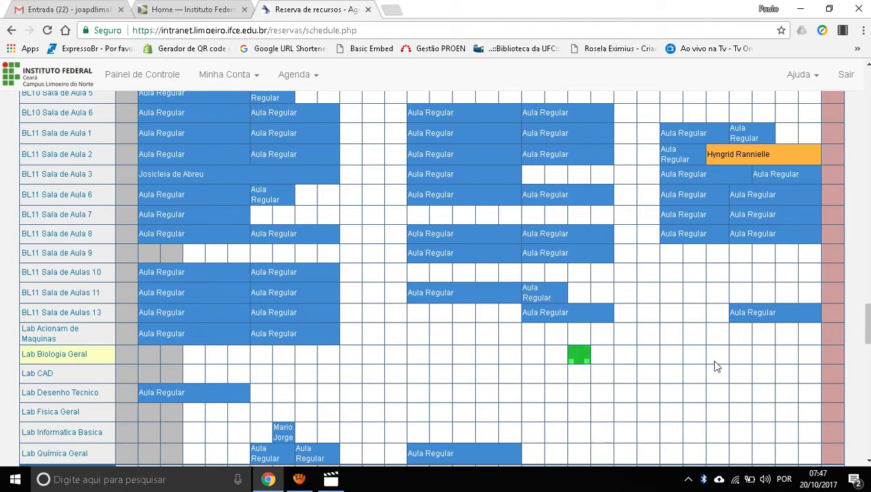
{"action": "left_click_drag", "start_coordinate": [867, 322], "coordinate": [870, 67]}
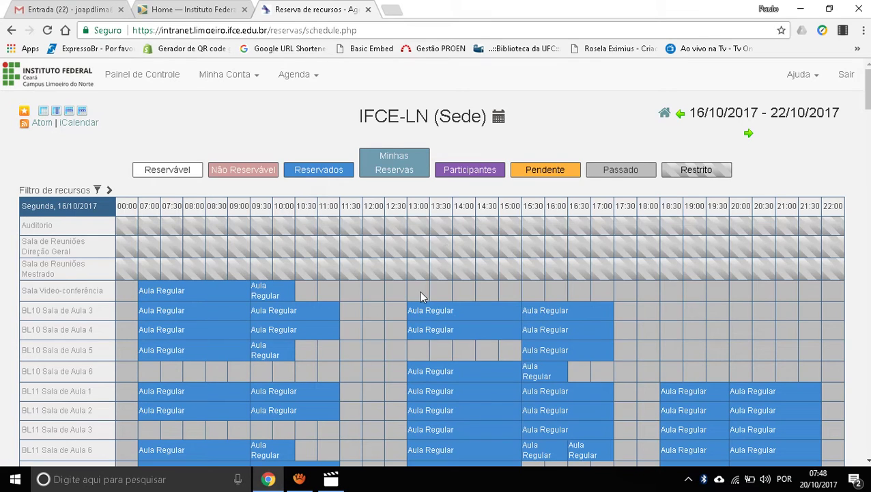
{"action": "scroll", "coordinate": [276, 229], "scroll_direction": "down", "scroll_amount": 1}
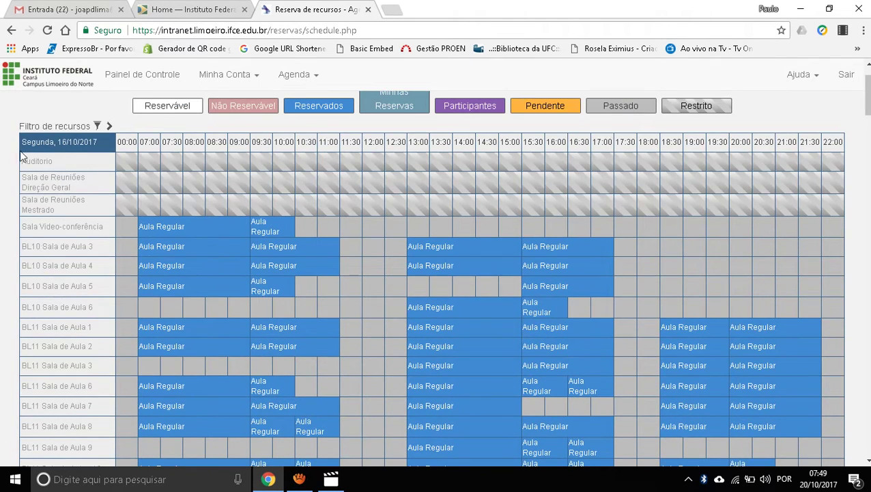
{"action": "scroll", "coordinate": [97, 186], "scroll_direction": "down", "scroll_amount": 1}
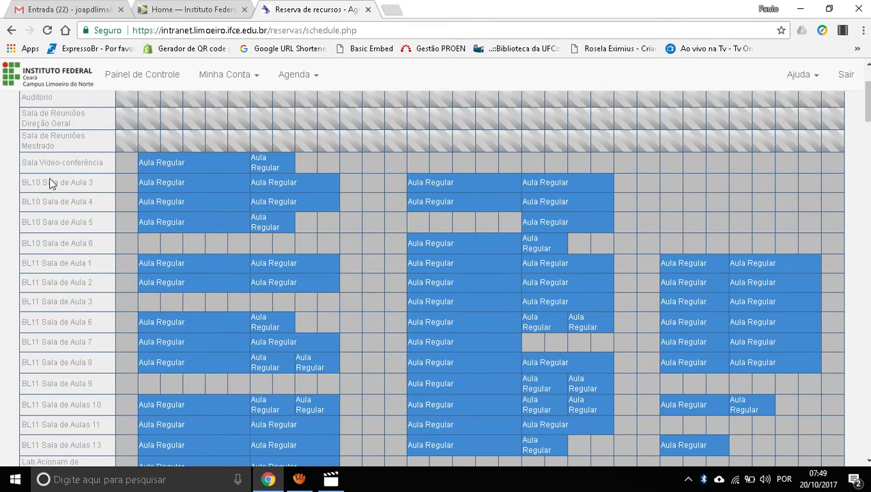
{"action": "scroll", "coordinate": [52, 246], "scroll_direction": "down", "scroll_amount": 1}
{"action": "scroll", "coordinate": [53, 245], "scroll_direction": "down", "scroll_amount": 3}
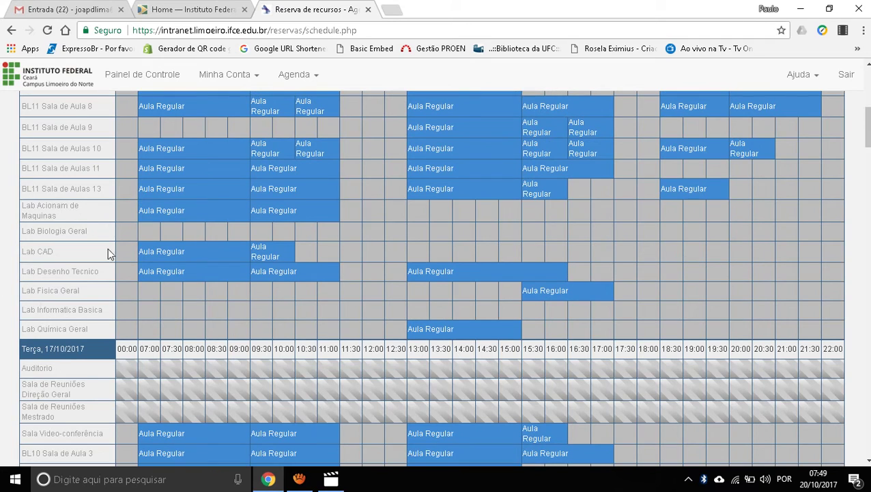
{"action": "scroll", "coordinate": [112, 254], "scroll_direction": "up", "scroll_amount": 5}
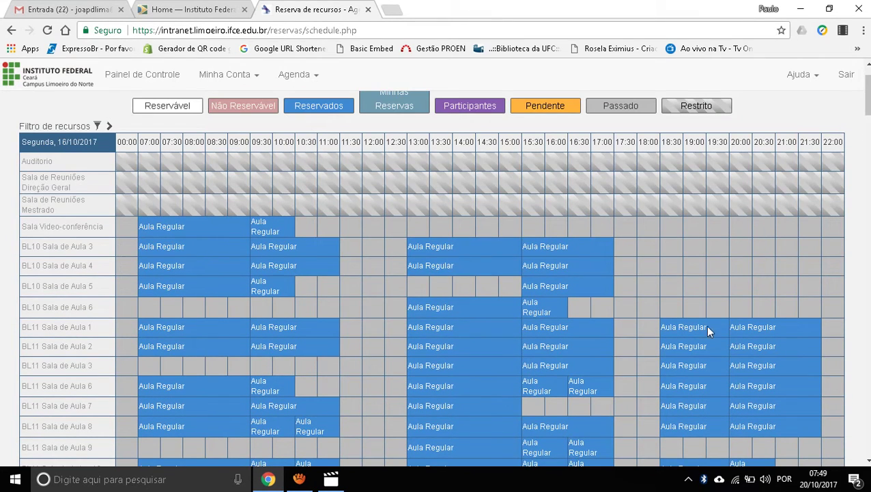
{"action": "scroll", "coordinate": [683, 331], "scroll_direction": "down", "scroll_amount": 1}
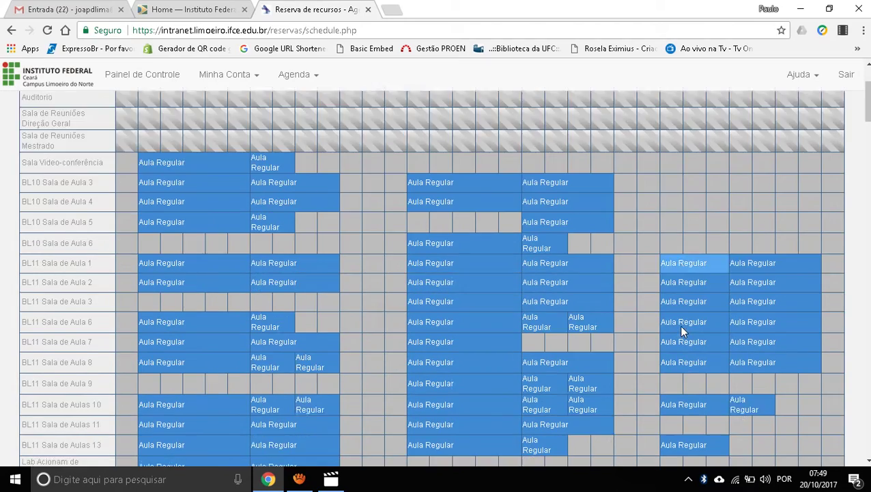
{"action": "scroll", "coordinate": [129, 185], "scroll_direction": "down", "scroll_amount": 10}
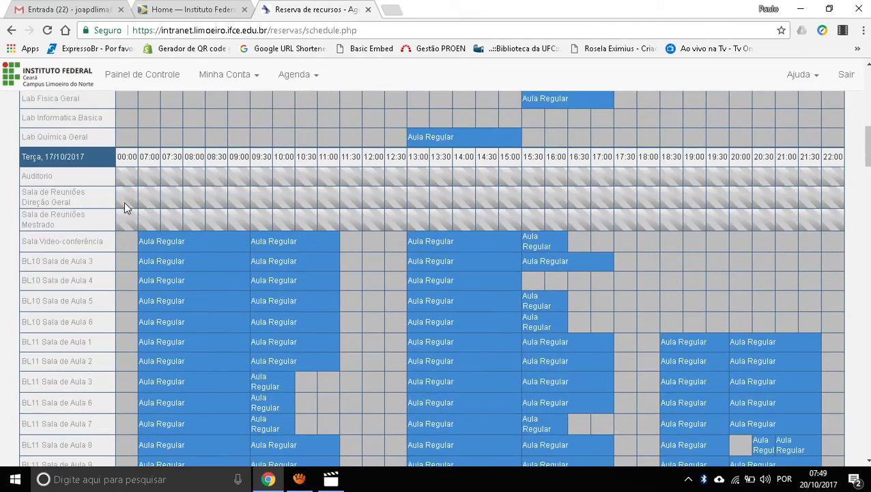
{"action": "scroll", "coordinate": [124, 210], "scroll_direction": "down", "scroll_amount": 12}
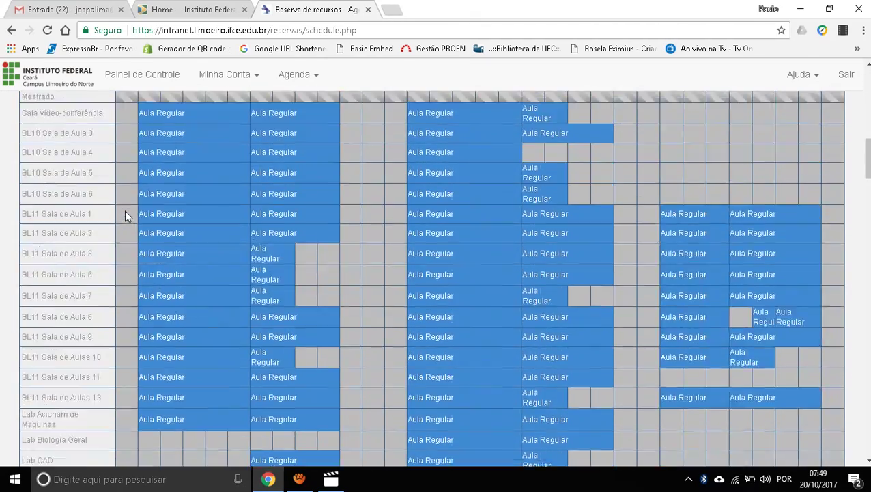
{"action": "scroll", "coordinate": [127, 210], "scroll_direction": "up", "scroll_amount": 20}
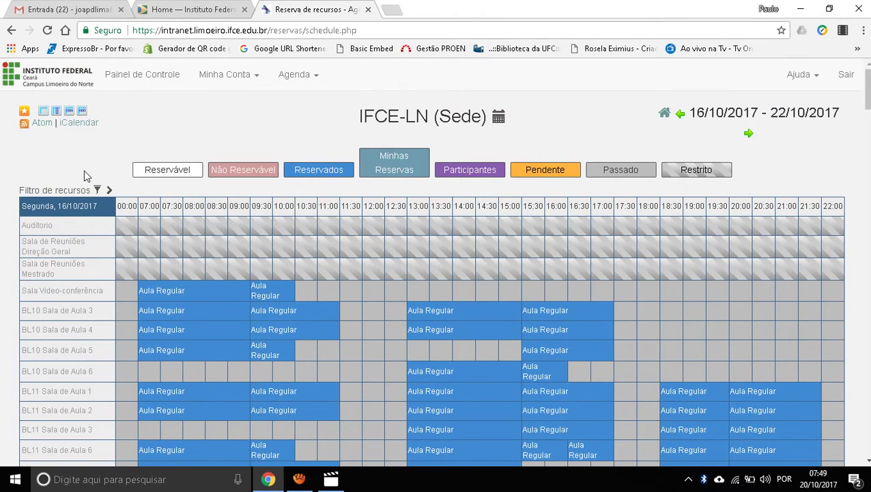
Step: Use the day-column layout and inspect Friday 20/10/2017 bookings like BL10 Sala de Aula 3
{"action": "left_click", "coordinate": [82, 112]}
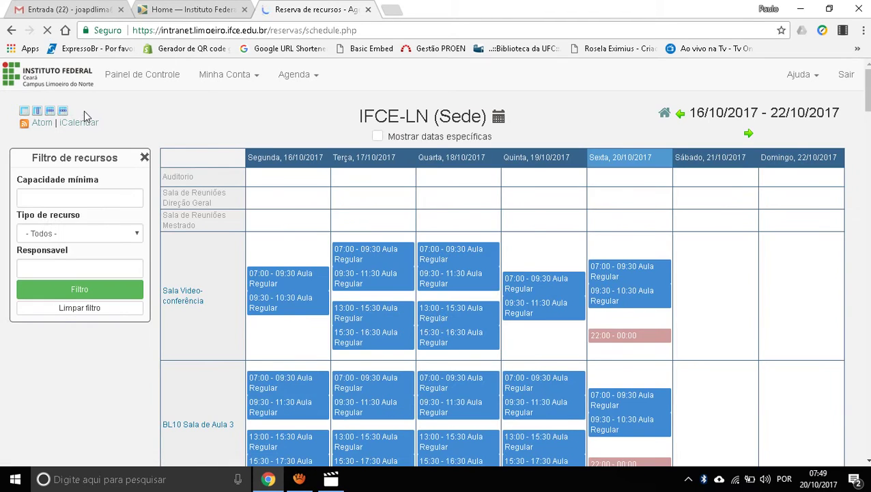
{"action": "scroll", "coordinate": [84, 110], "scroll_direction": "down", "scroll_amount": 1}
{"action": "scroll", "coordinate": [381, 203], "scroll_direction": "up", "scroll_amount": 1}
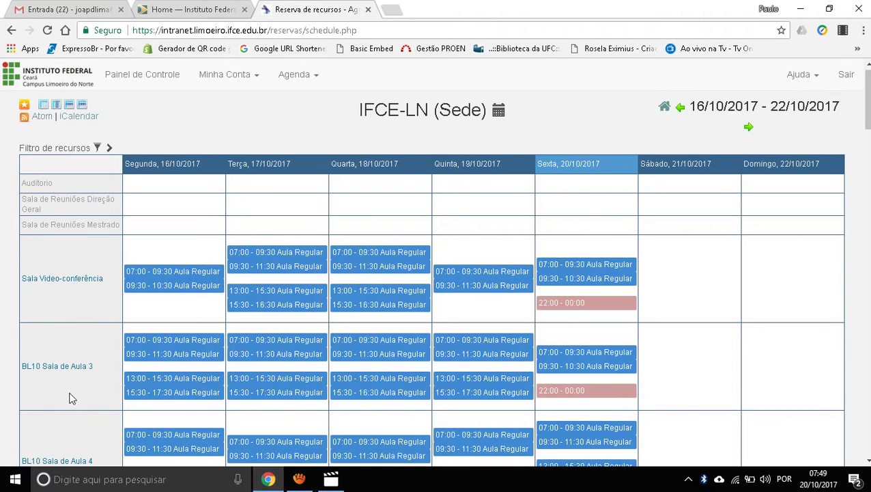
{"action": "scroll", "coordinate": [71, 395], "scroll_direction": "down", "scroll_amount": 1}
{"action": "mouse_move", "coordinate": [70, 398]}
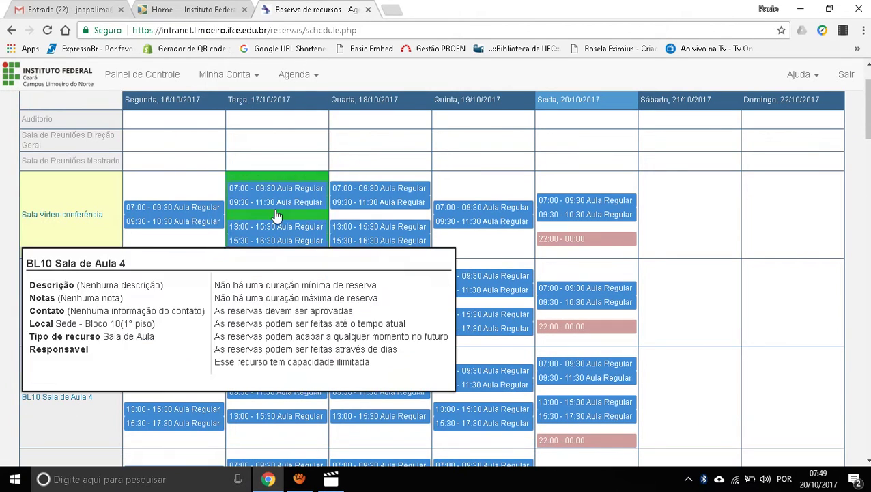
{"action": "scroll", "coordinate": [546, 205], "scroll_direction": "down", "scroll_amount": 1}
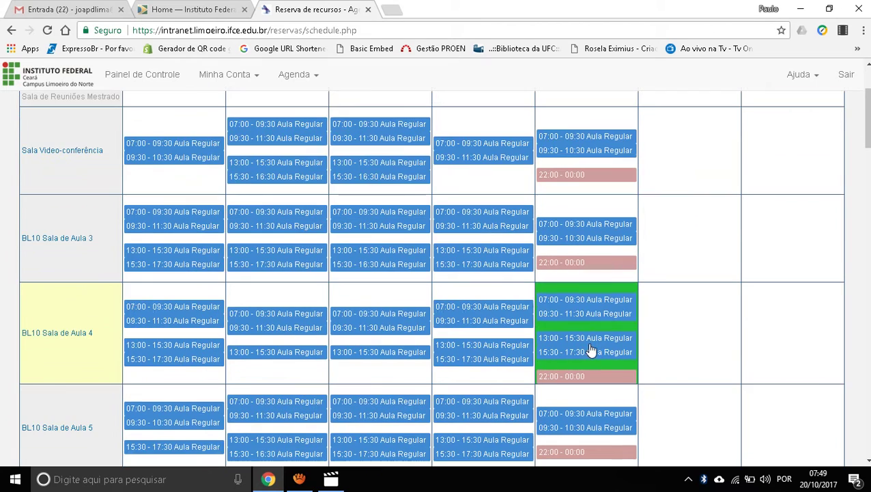
{"action": "scroll", "coordinate": [580, 356], "scroll_direction": "down", "scroll_amount": 4}
{"action": "scroll", "coordinate": [560, 384], "scroll_direction": "up", "scroll_amount": 6}
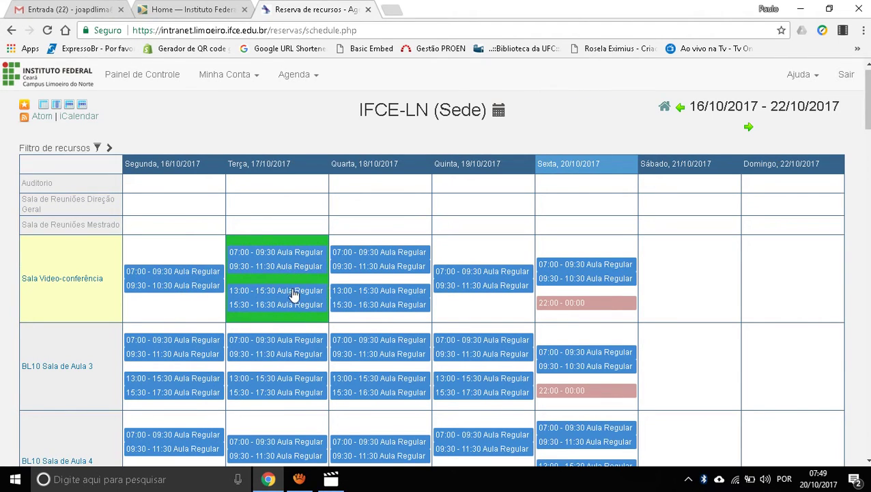
{"action": "mouse_move", "coordinate": [292, 273]}
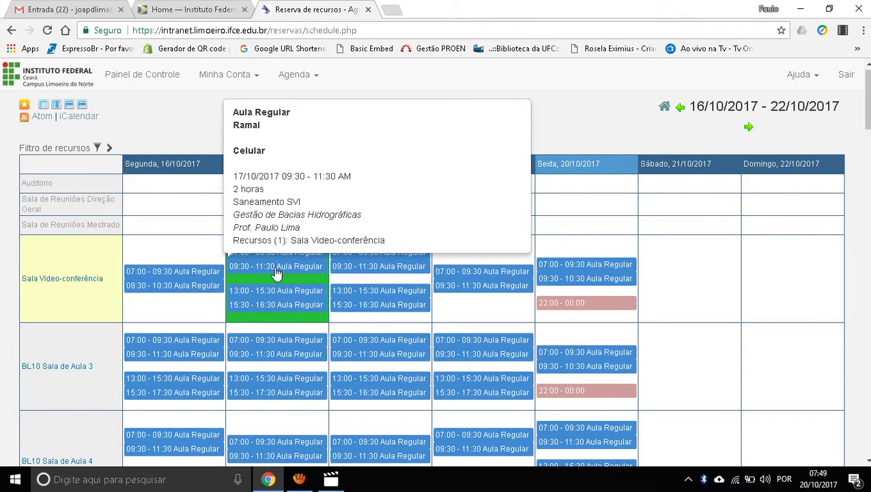
{"action": "mouse_move", "coordinate": [270, 297]}
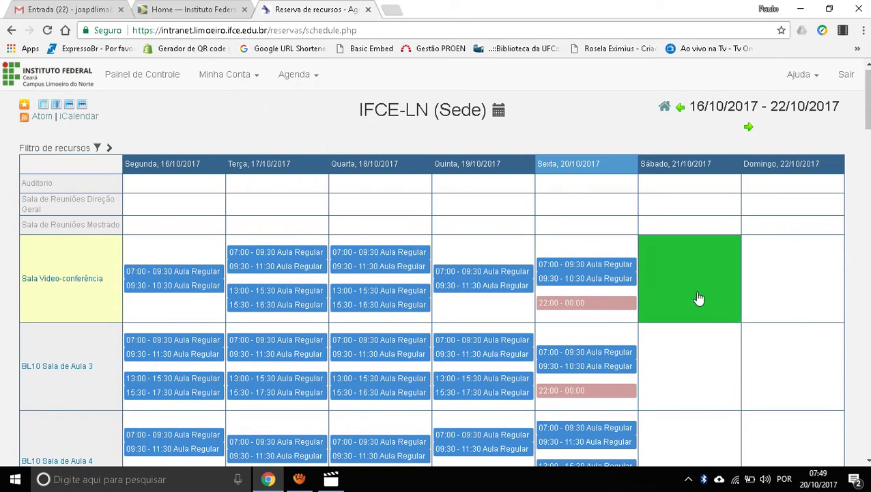
Step: Restore the hourly grid layout and open the Filtro de recursos panel
{"action": "left_click", "coordinate": [42, 107]}
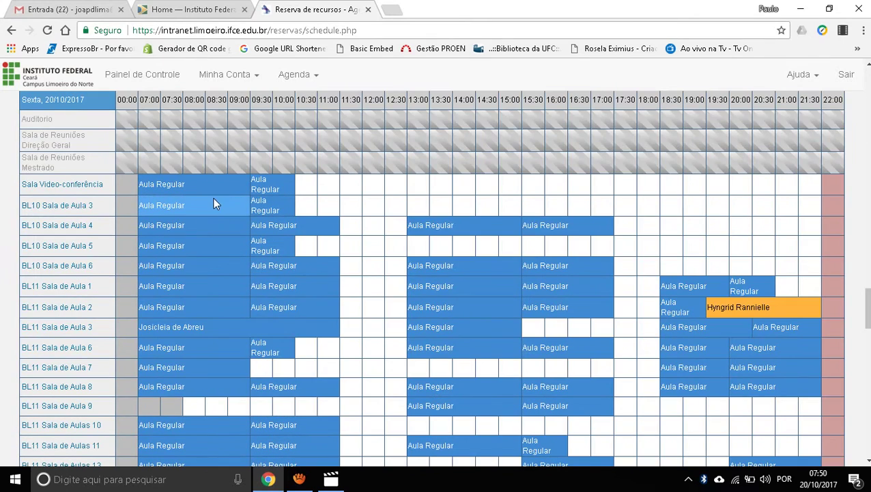
{"action": "mouse_move", "coordinate": [213, 197]}
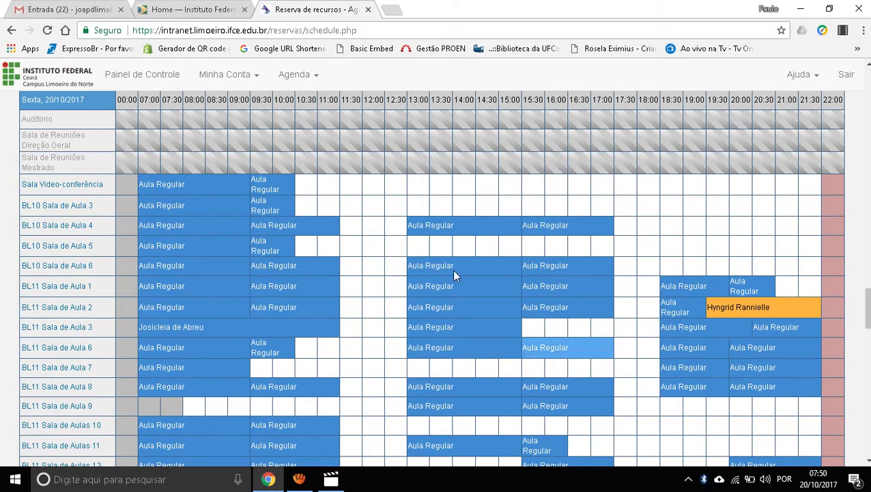
{"action": "left_click_drag", "start_coordinate": [869, 309], "coordinate": [869, 85]}
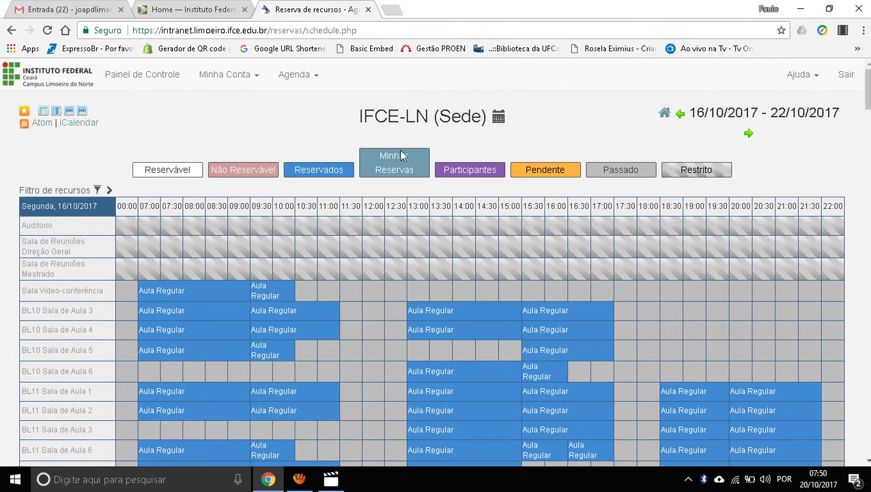
{"action": "scroll", "coordinate": [134, 171], "scroll_direction": "down", "scroll_amount": 1}
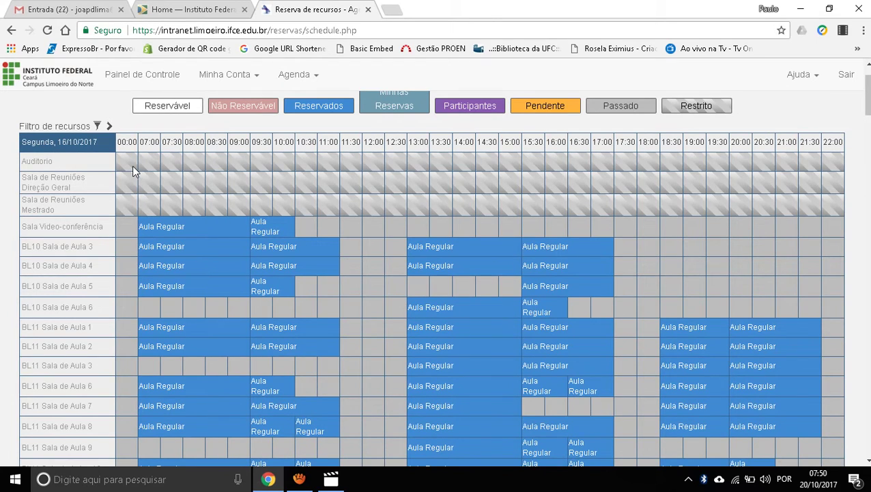
{"action": "left_click", "coordinate": [110, 129]}
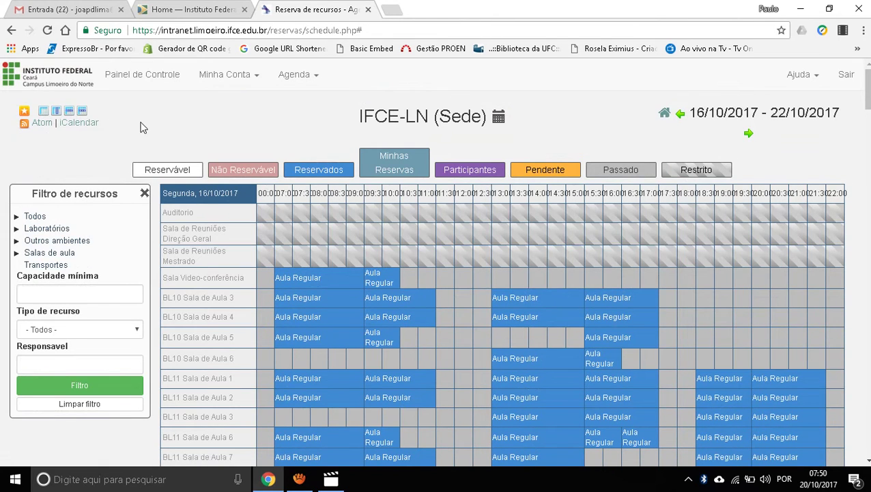
Step: Browse the Todos, Laboratórios, Outros ambientes and Salas de aula resource groups
{"action": "scroll", "coordinate": [144, 128], "scroll_direction": "down", "scroll_amount": 1}
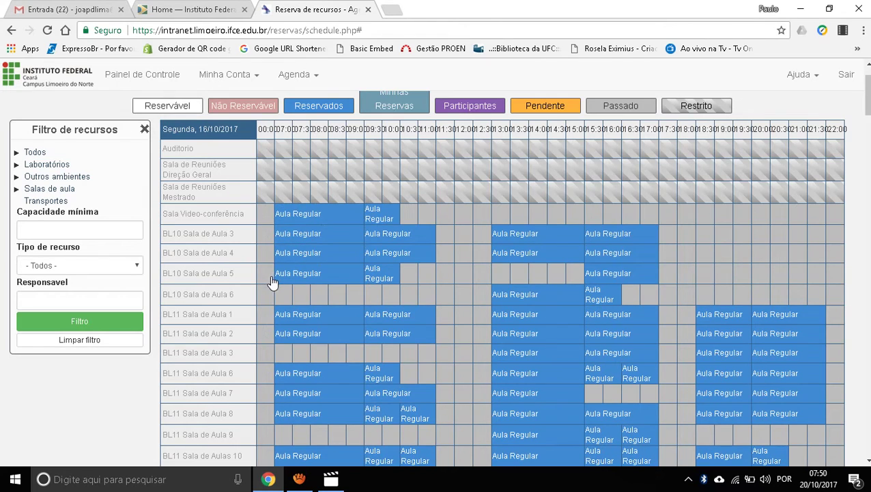
{"action": "left_click", "coordinate": [15, 153]}
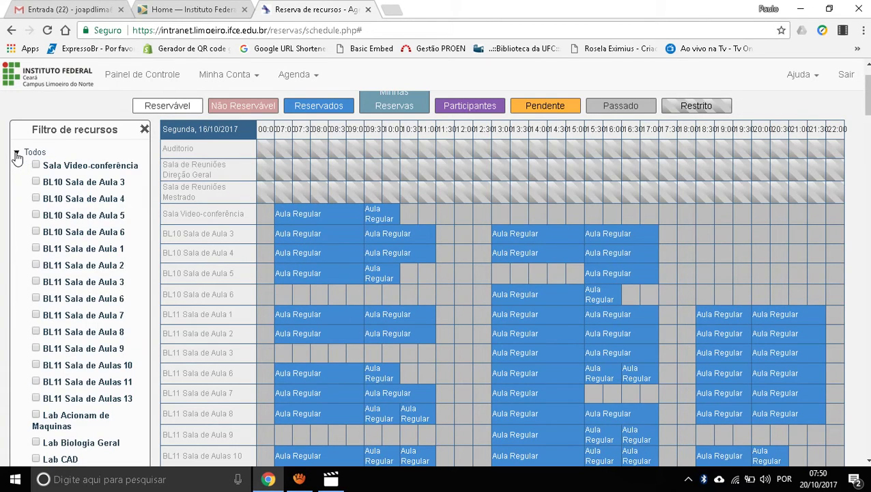
{"action": "left_click", "coordinate": [16, 153]}
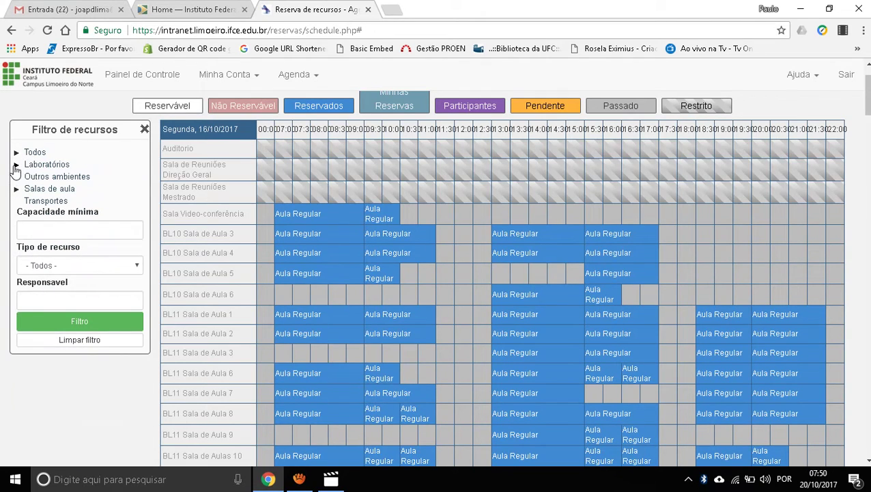
{"action": "left_click", "coordinate": [15, 166]}
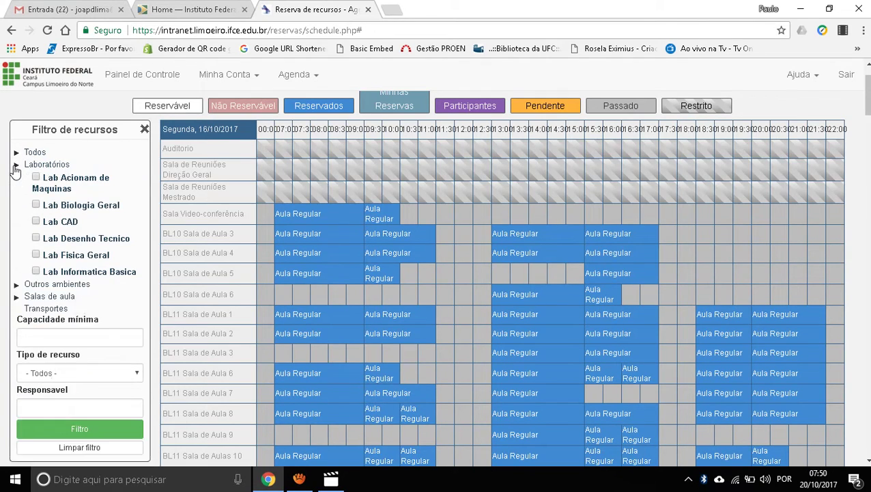
{"action": "left_click", "coordinate": [16, 165]}
{"action": "left_click", "coordinate": [17, 177]}
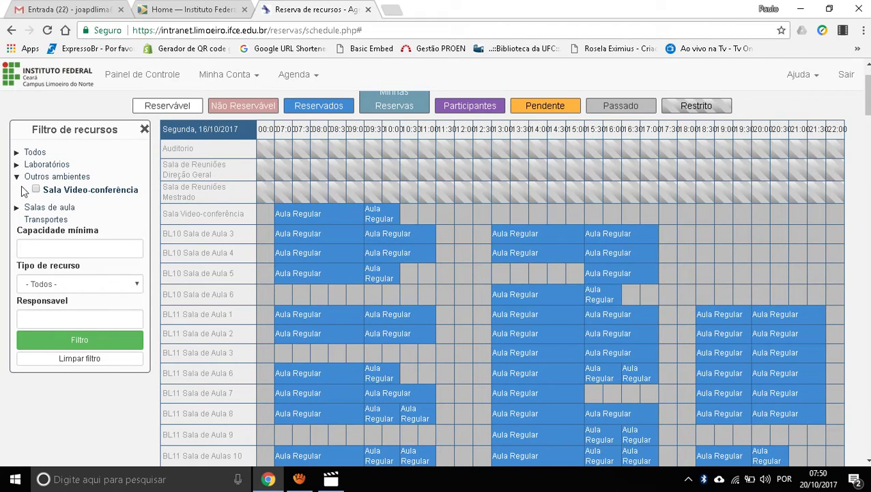
{"action": "left_click", "coordinate": [17, 197]}
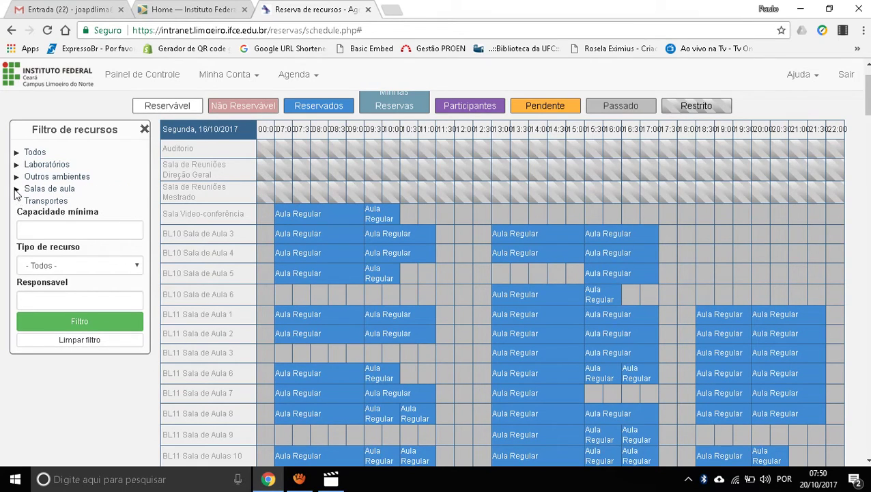
{"action": "left_click", "coordinate": [15, 189]}
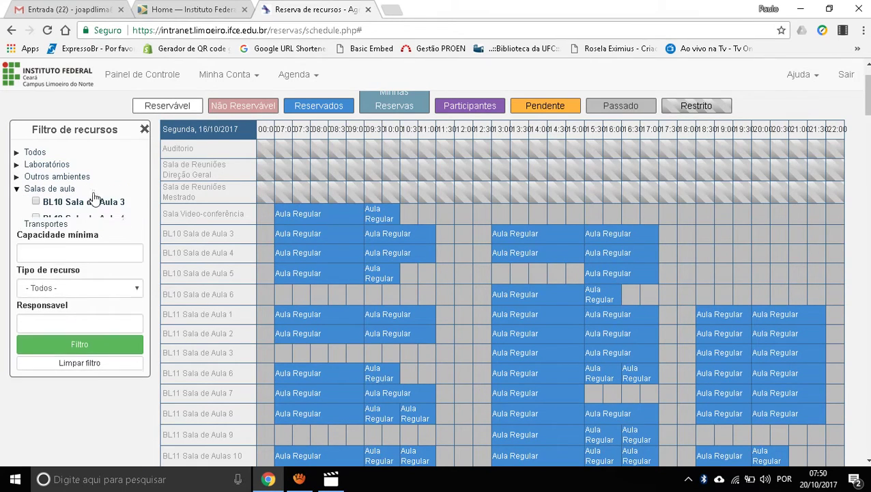
{"action": "left_click", "coordinate": [16, 189]}
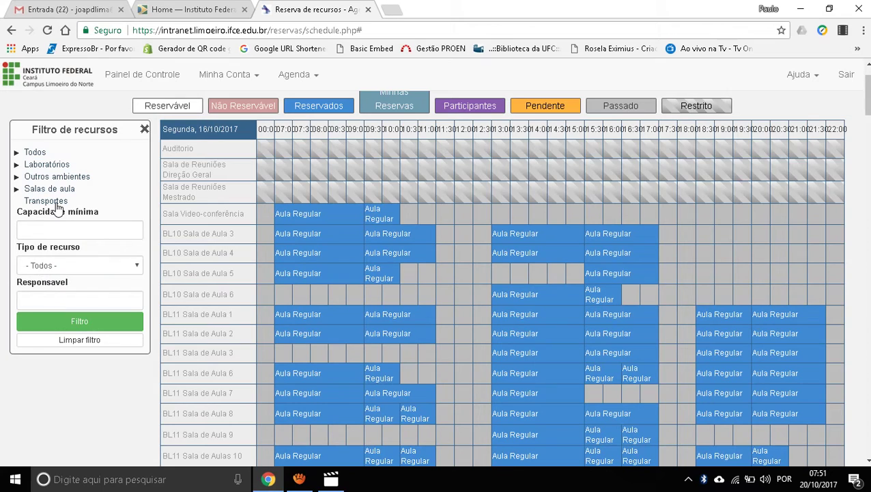
Step: Check every Salas de aula classroom and apply the filter
{"action": "left_click", "coordinate": [16, 189]}
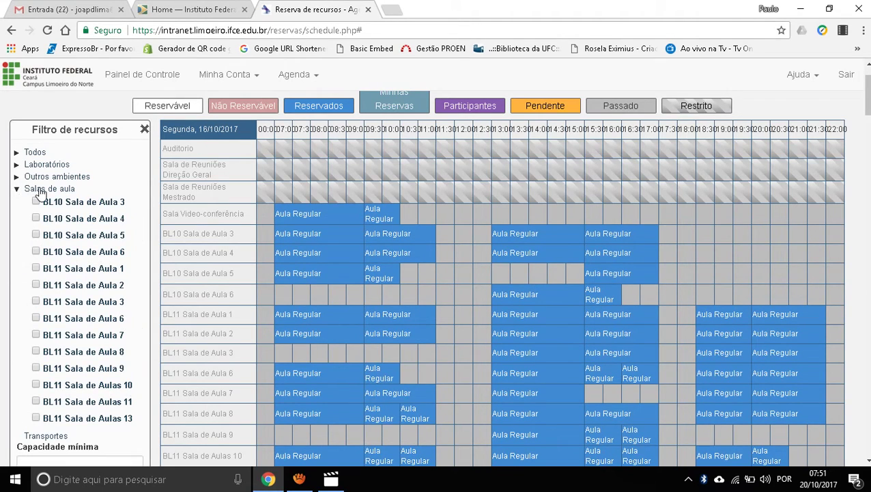
{"action": "left_click", "coordinate": [40, 191]}
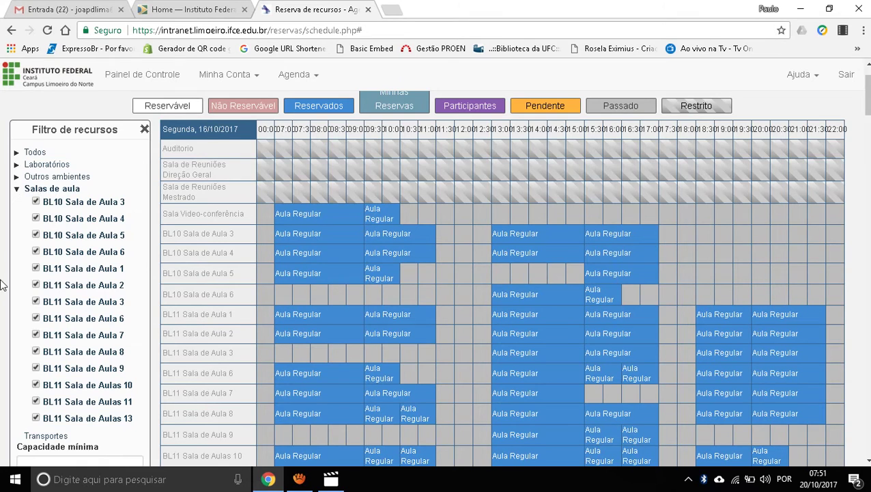
{"action": "scroll", "coordinate": [4, 284], "scroll_direction": "down", "scroll_amount": 5}
{"action": "left_click", "coordinate": [81, 174]}
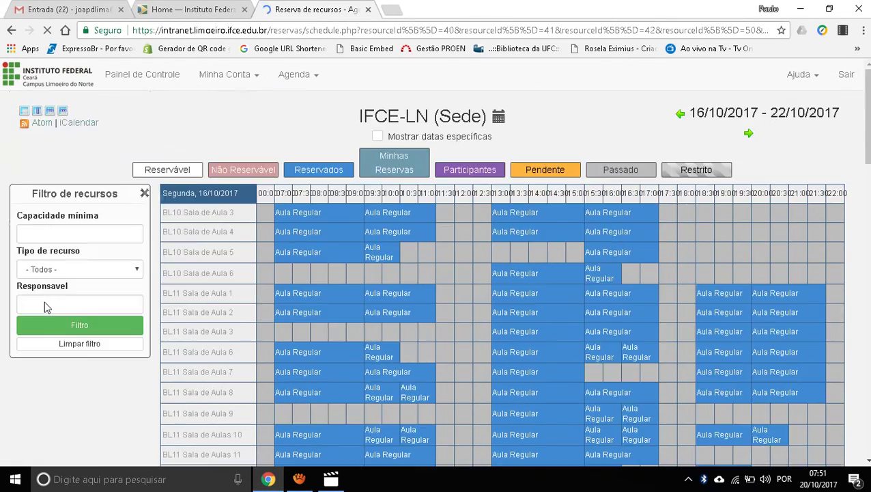
{"action": "scroll", "coordinate": [401, 218], "scroll_direction": "down", "scroll_amount": 20}
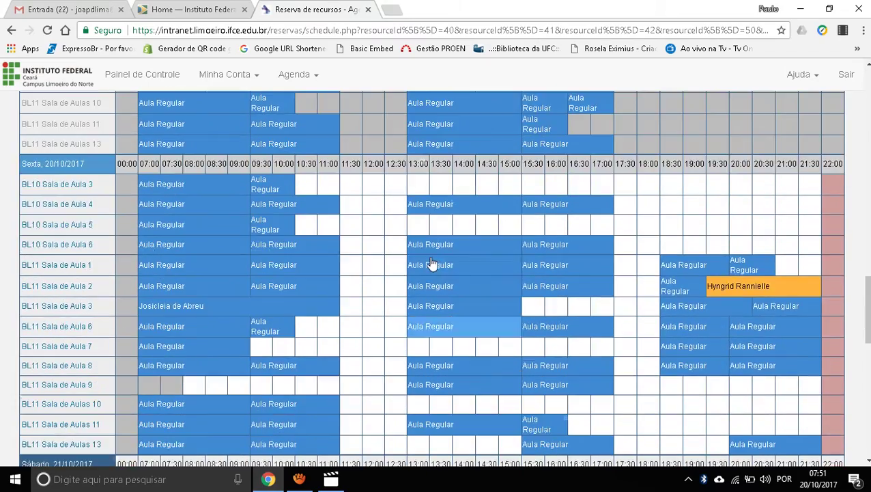
{"action": "scroll", "coordinate": [438, 236], "scroll_direction": "up", "scroll_amount": 15}
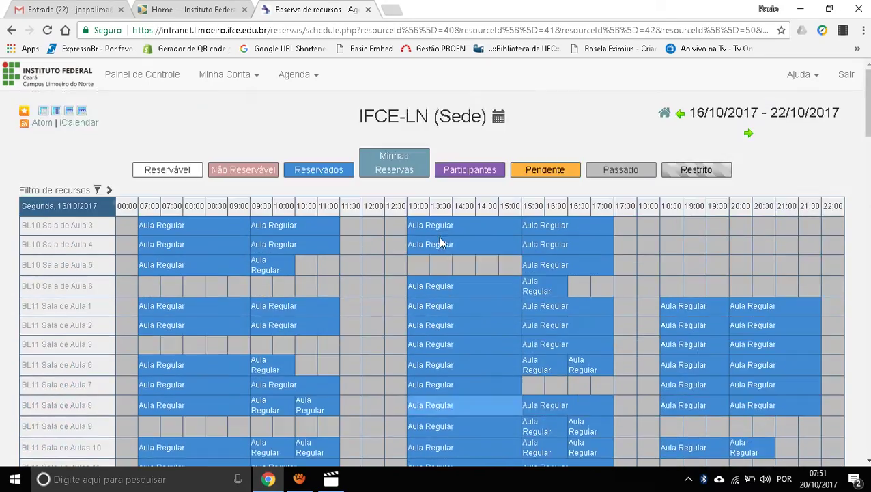
{"action": "scroll", "coordinate": [410, 238], "scroll_direction": "down", "scroll_amount": 3}
{"action": "scroll", "coordinate": [396, 238], "scroll_direction": "up", "scroll_amount": 1}
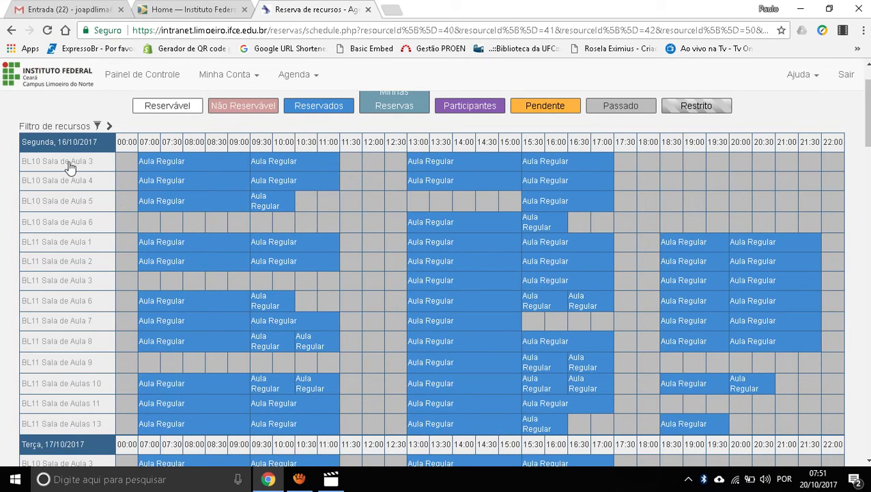
{"action": "mouse_move", "coordinate": [70, 168]}
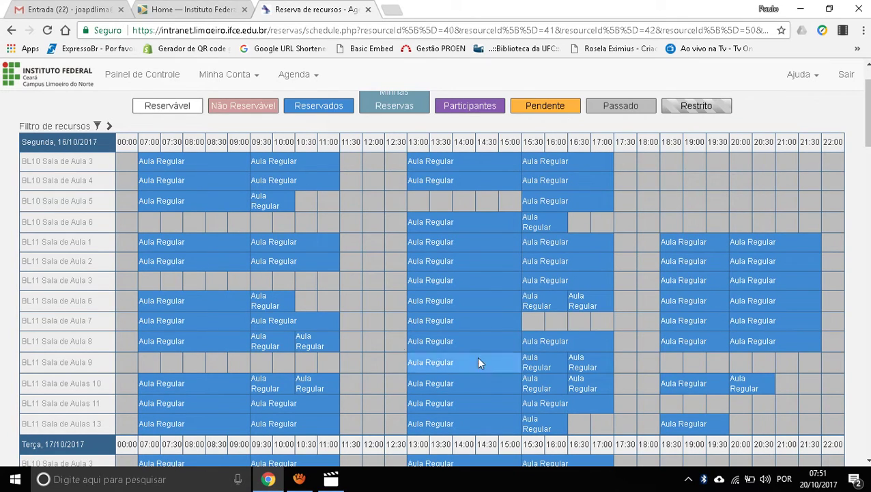
{"action": "scroll", "coordinate": [525, 288], "scroll_direction": "down", "scroll_amount": 2}
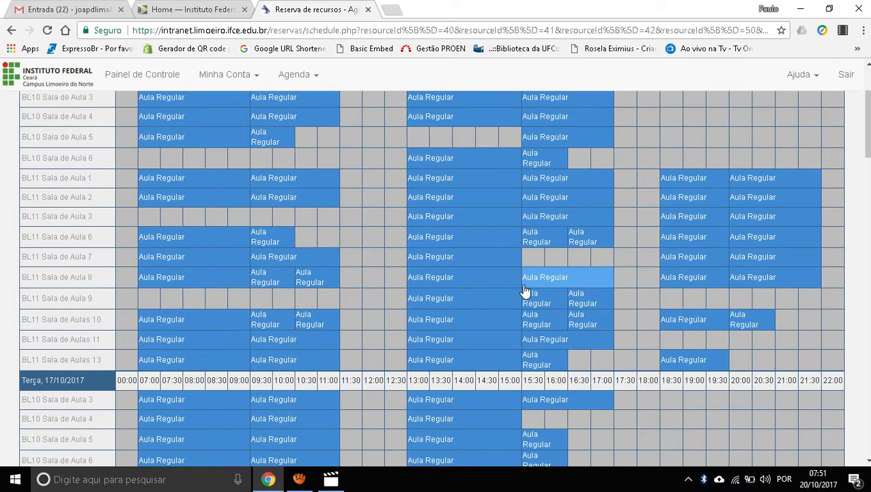
{"action": "scroll", "coordinate": [443, 194], "scroll_direction": "up", "scroll_amount": 2}
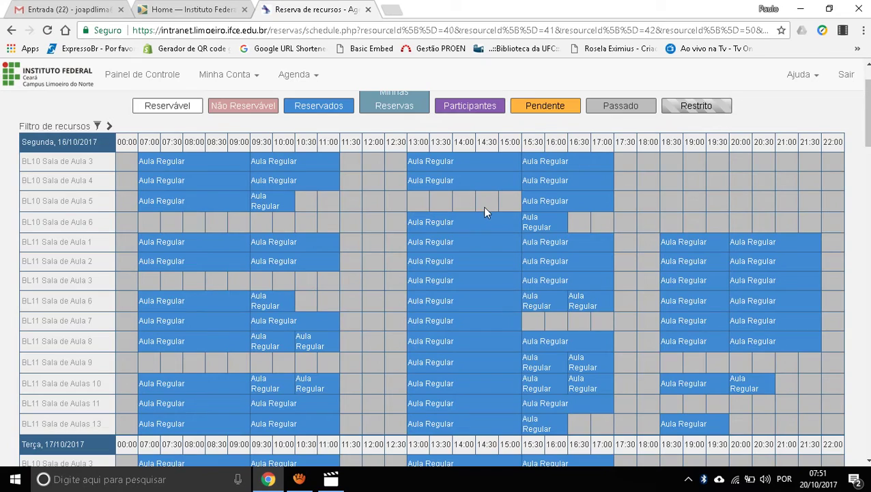
{"action": "scroll", "coordinate": [485, 210], "scroll_direction": "down", "scroll_amount": 5}
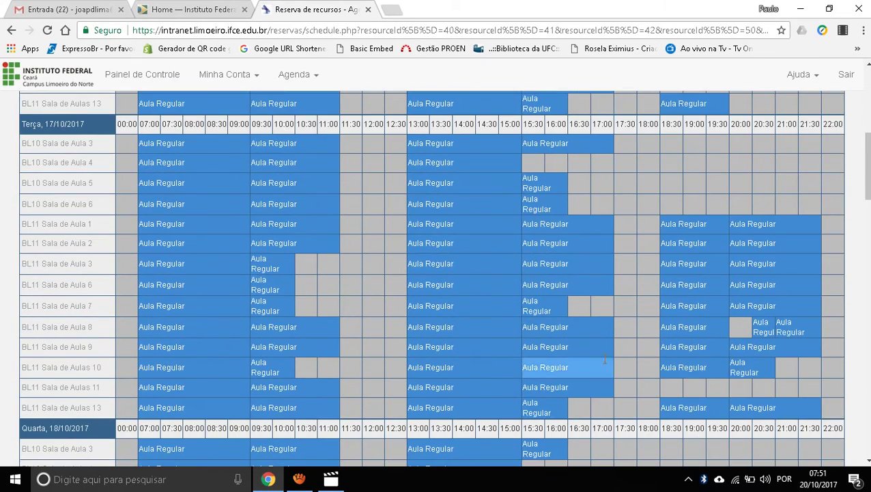
{"action": "scroll", "coordinate": [536, 358], "scroll_direction": "down", "scroll_amount": 6}
{"action": "scroll", "coordinate": [536, 357], "scroll_direction": "down", "scroll_amount": 6}
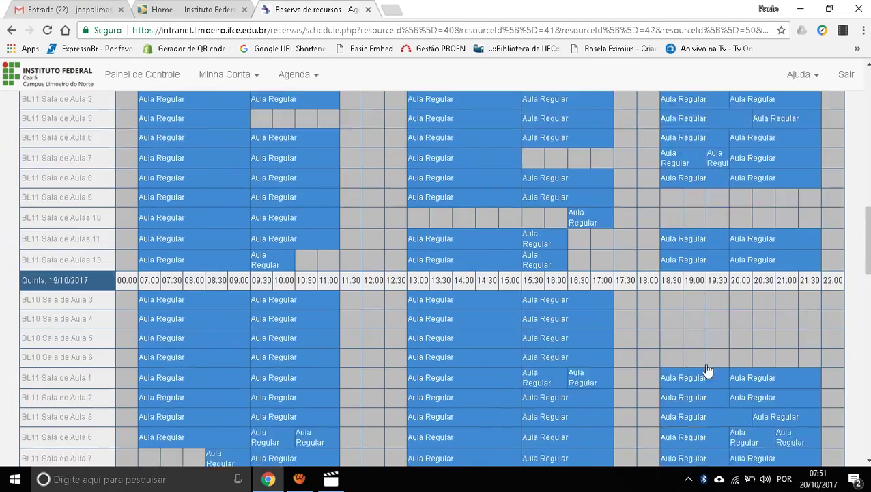
{"action": "scroll", "coordinate": [666, 363], "scroll_direction": "up", "scroll_amount": 10}
{"action": "scroll", "coordinate": [402, 339], "scroll_direction": "up", "scroll_amount": 12}
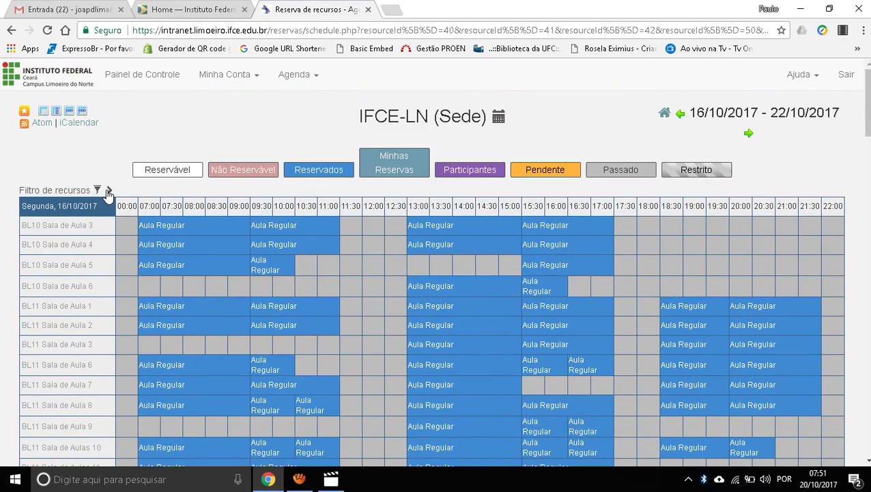
Step: Clear the current classroom resource filter
{"action": "left_click", "coordinate": [109, 190]}
{"action": "scroll", "coordinate": [81, 321], "scroll_direction": "down", "scroll_amount": 4}
{"action": "scroll", "coordinate": [82, 321], "scroll_direction": "down", "scroll_amount": 5}
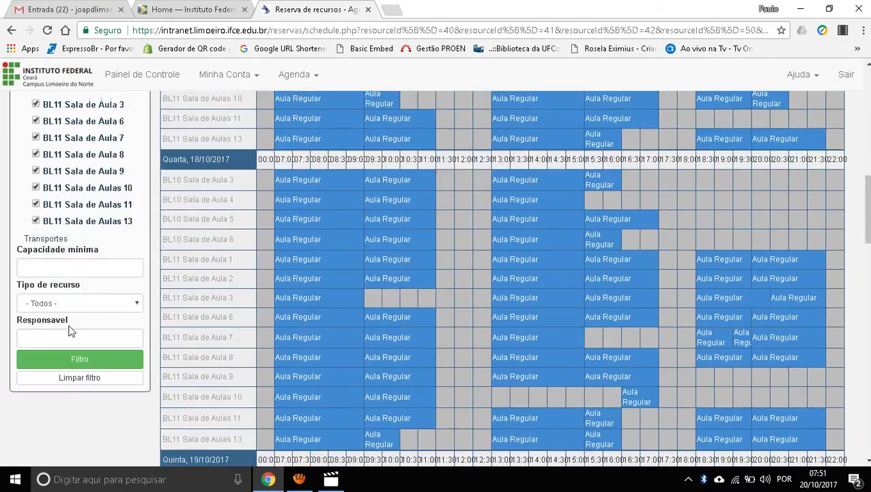
{"action": "left_click", "coordinate": [68, 377]}
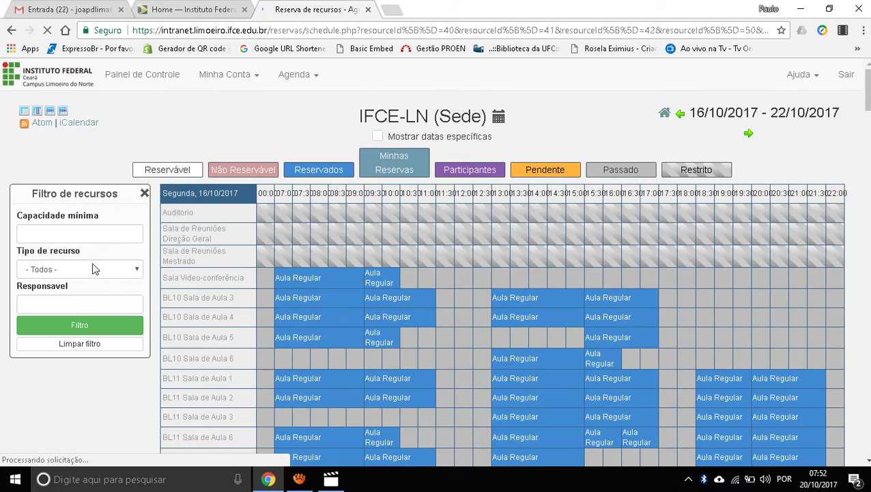
{"action": "scroll", "coordinate": [93, 263], "scroll_direction": "down", "scroll_amount": 20}
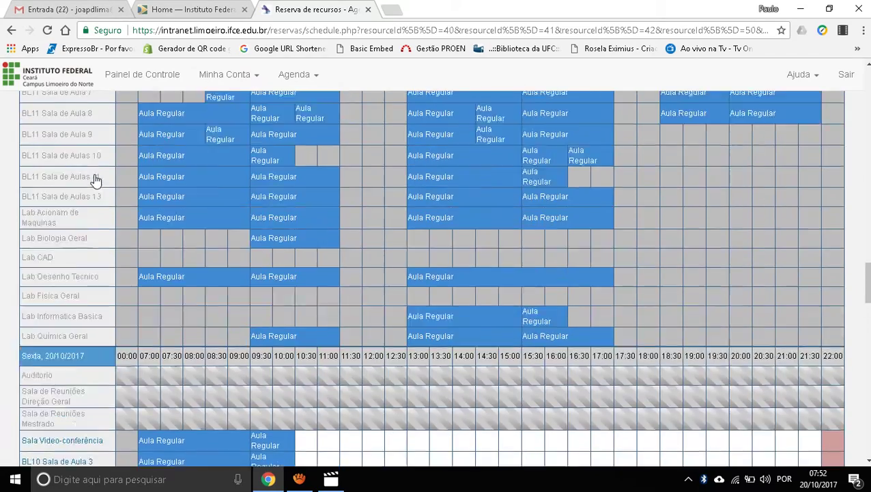
{"action": "scroll", "coordinate": [96, 179], "scroll_direction": "up", "scroll_amount": 20}
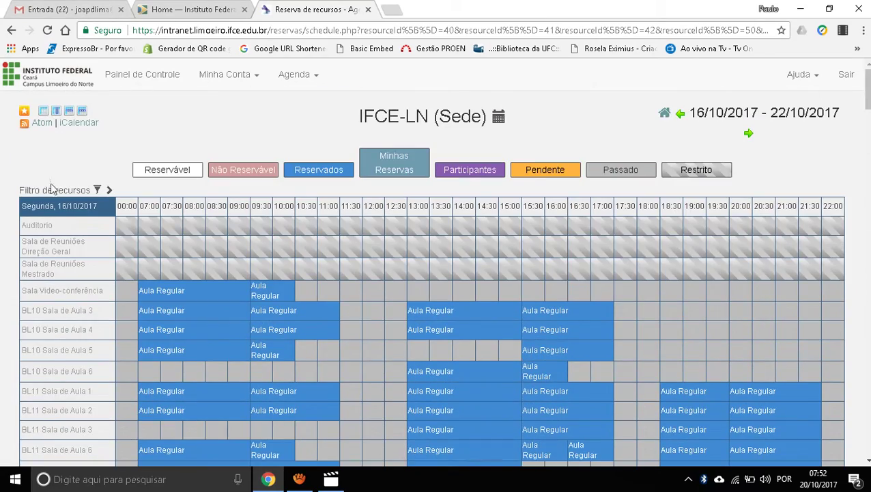
Step: Filter the schedule to BL10 Sala de Aula 3 only and close the filter panel
{"action": "left_click", "coordinate": [97, 189]}
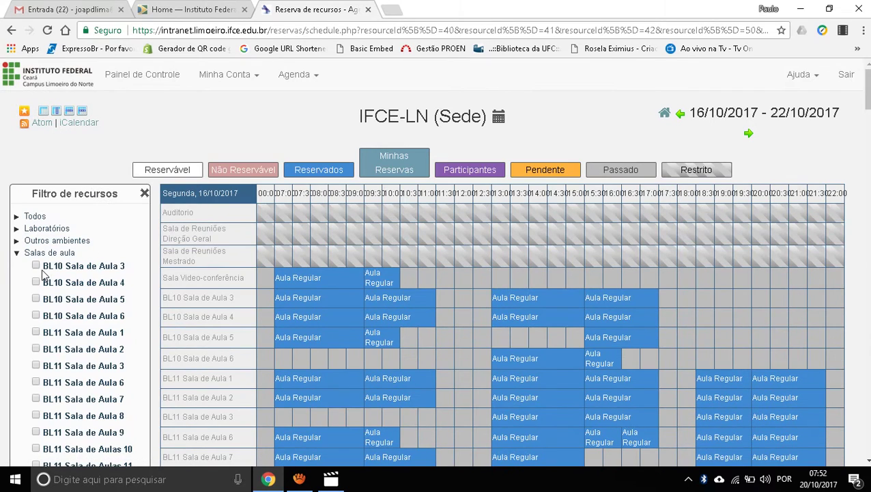
{"action": "scroll", "coordinate": [19, 301], "scroll_direction": "down", "scroll_amount": 7}
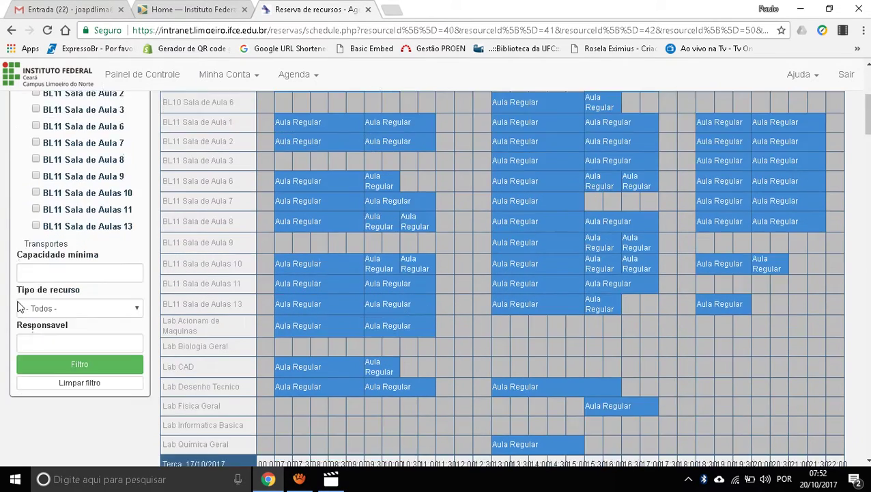
{"action": "left_click", "coordinate": [85, 109]}
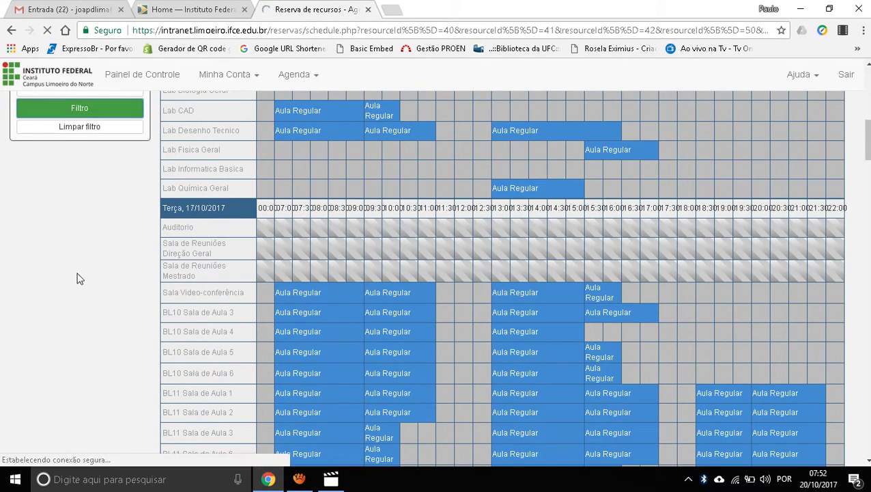
{"action": "scroll", "coordinate": [311, 307], "scroll_direction": "up", "scroll_amount": 5}
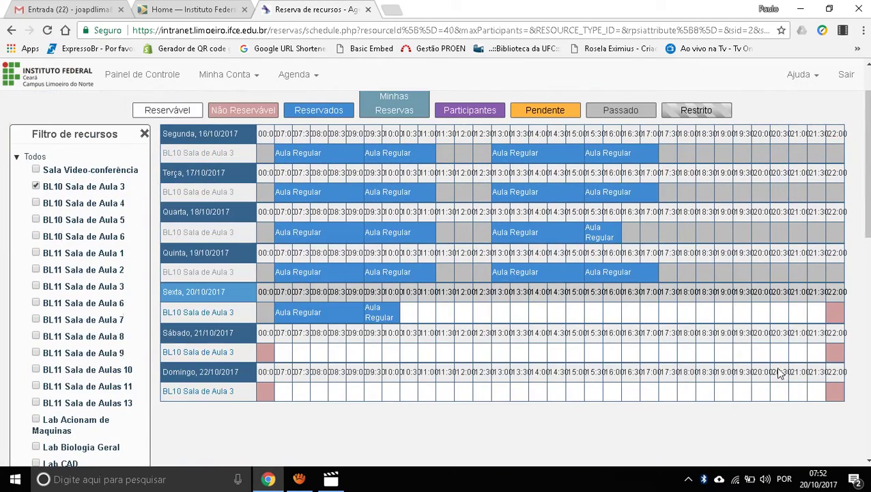
{"action": "left_click", "coordinate": [145, 134]}
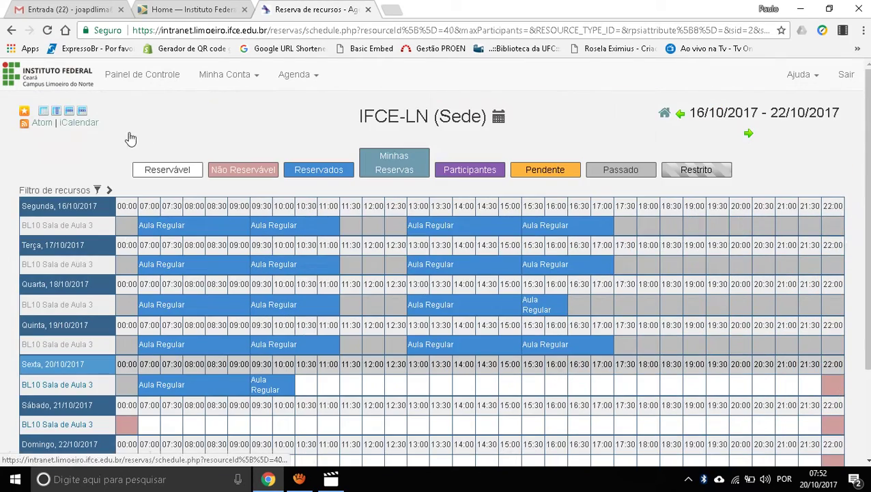
{"action": "left_click", "coordinate": [112, 190]}
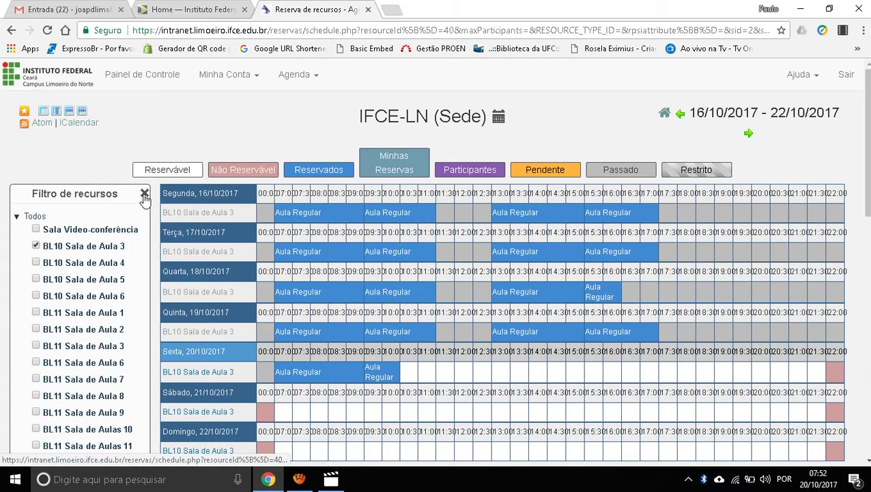
{"action": "left_click", "coordinate": [144, 194]}
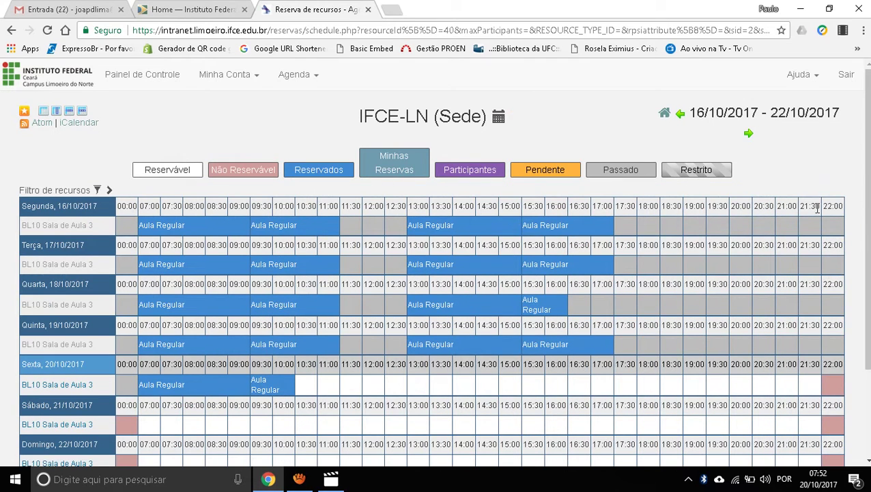
{"action": "scroll", "coordinate": [301, 219], "scroll_direction": "down", "scroll_amount": 2}
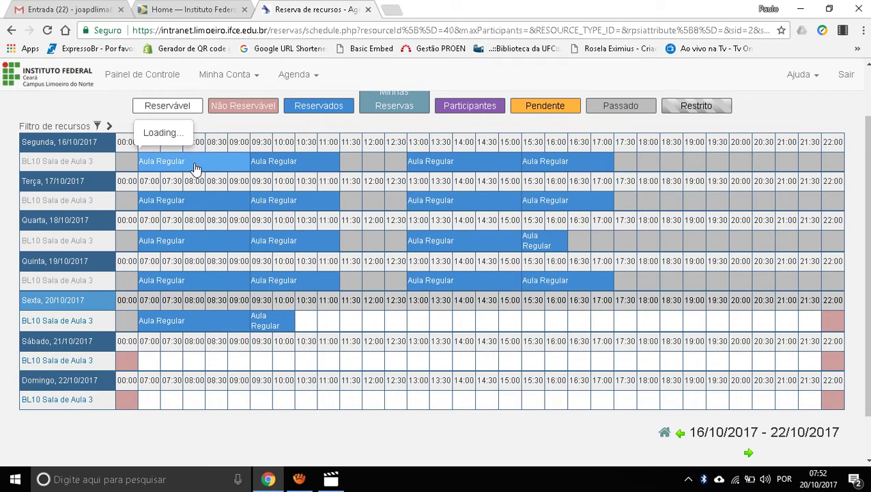
{"action": "mouse_move", "coordinate": [268, 169]}
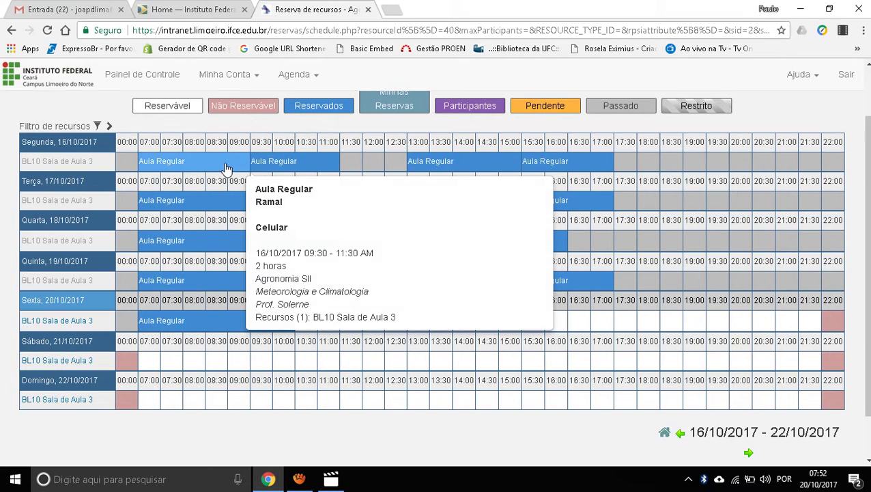
{"action": "mouse_move", "coordinate": [227, 168]}
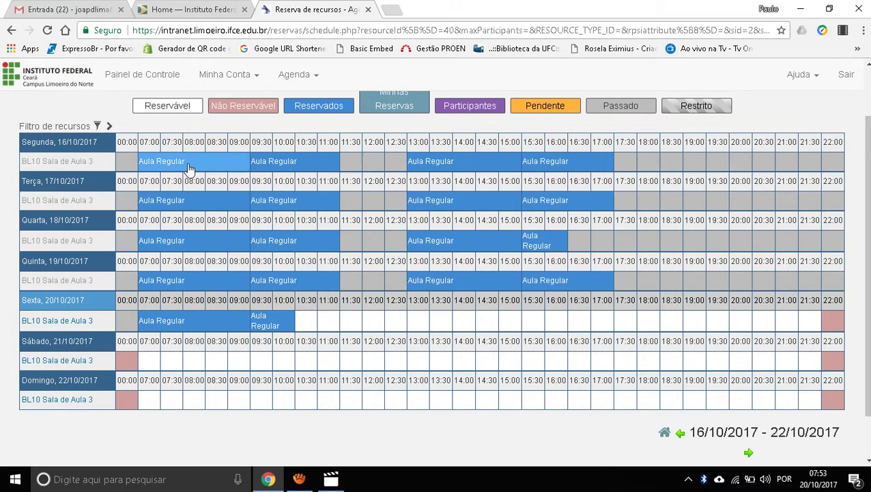
{"action": "mouse_move", "coordinate": [189, 168]}
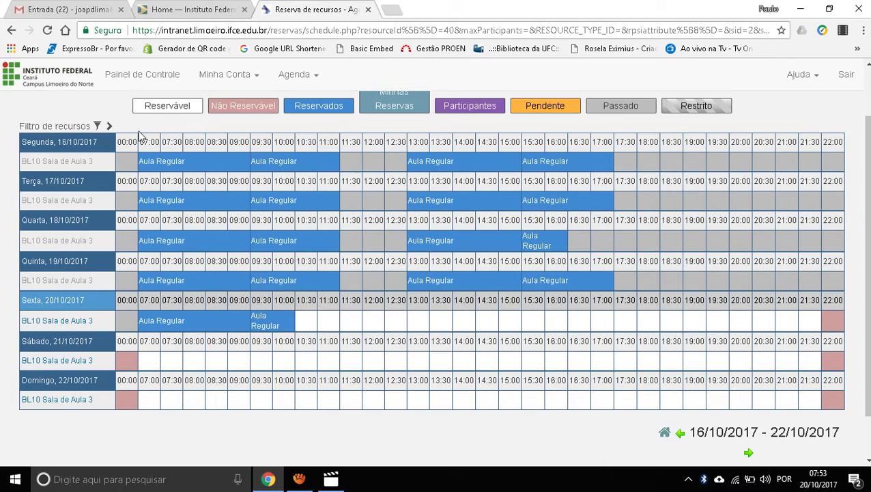
Step: Select Friday 20/10/2017 from 13:00 to 15:00 for BL10 Sala de Aula 3 to create a reservation
{"action": "left_click", "coordinate": [299, 479]}
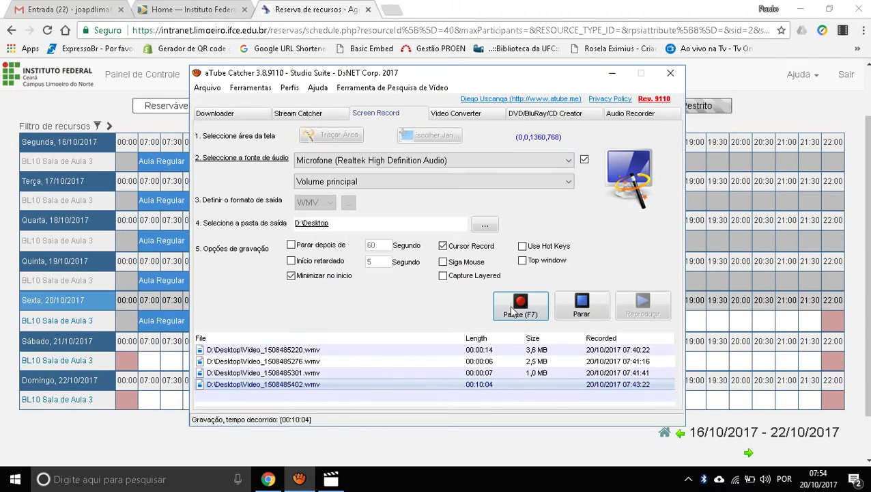
{"action": "left_click", "coordinate": [178, 448]}
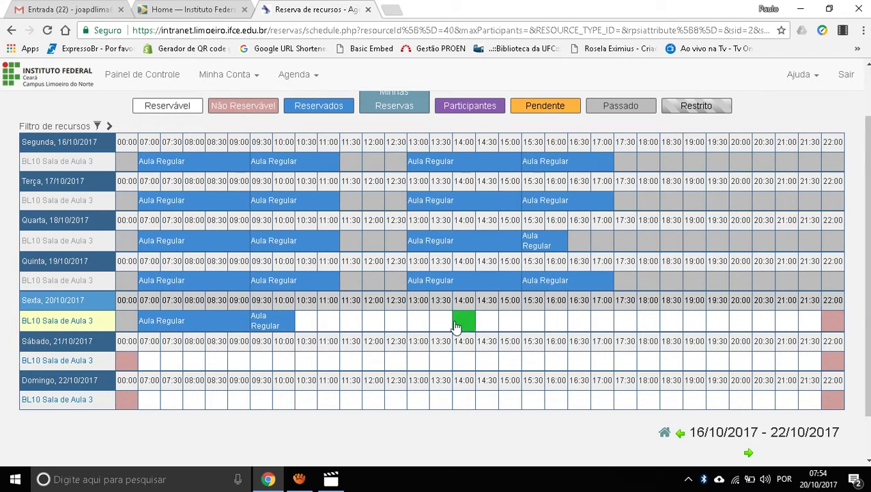
{"action": "left_click", "coordinate": [414, 324]}
{"action": "left_click_drag", "start_coordinate": [422, 326], "coordinate": [512, 323]}
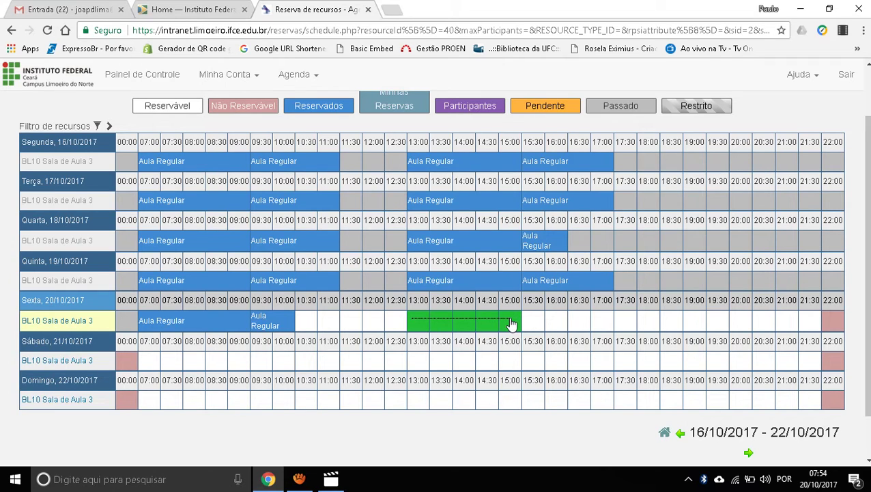
{"action": "left_click", "coordinate": [512, 323]}
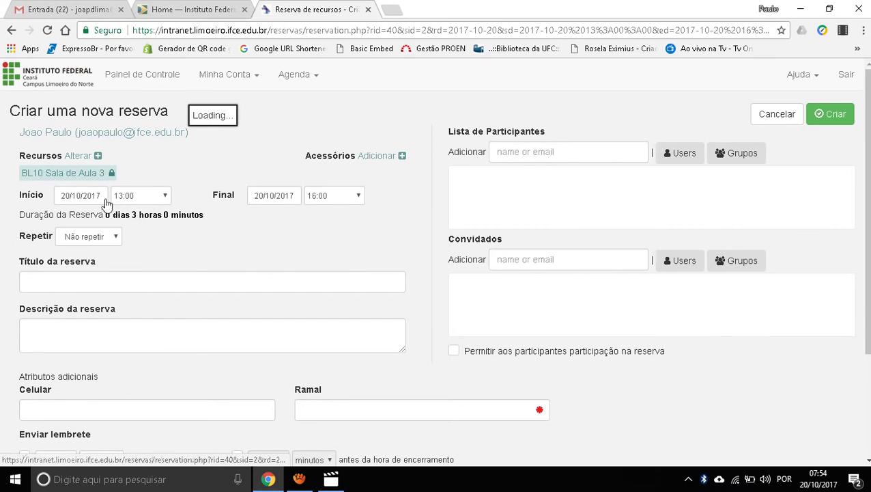
Step: Check the accessories list and start-date calendar, leaving both unchanged
{"action": "mouse_move", "coordinate": [48, 177]}
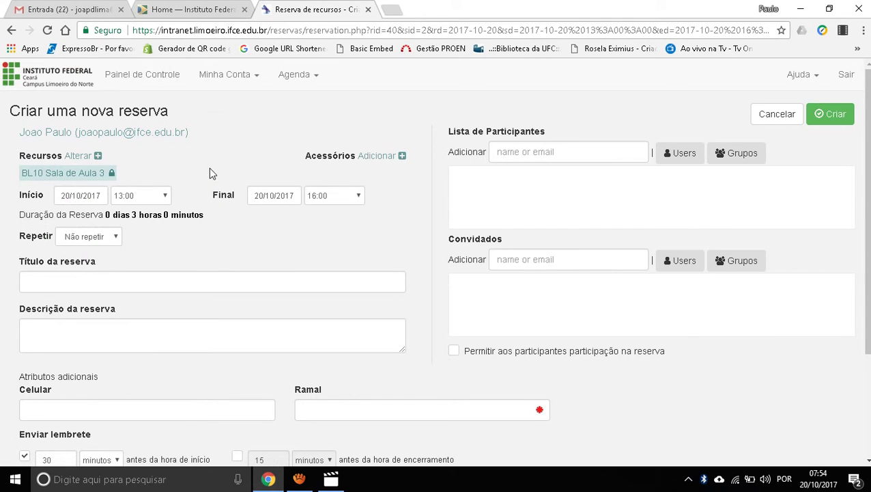
{"action": "left_click", "coordinate": [373, 156]}
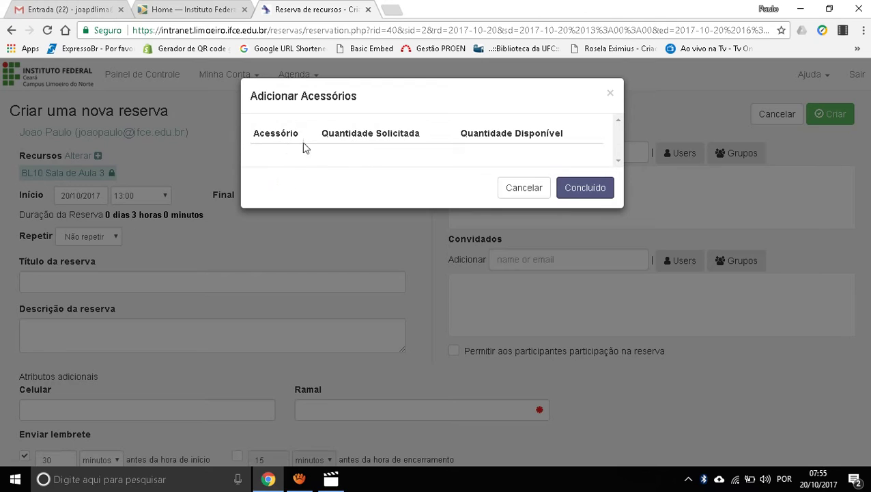
{"action": "left_click", "coordinate": [525, 190]}
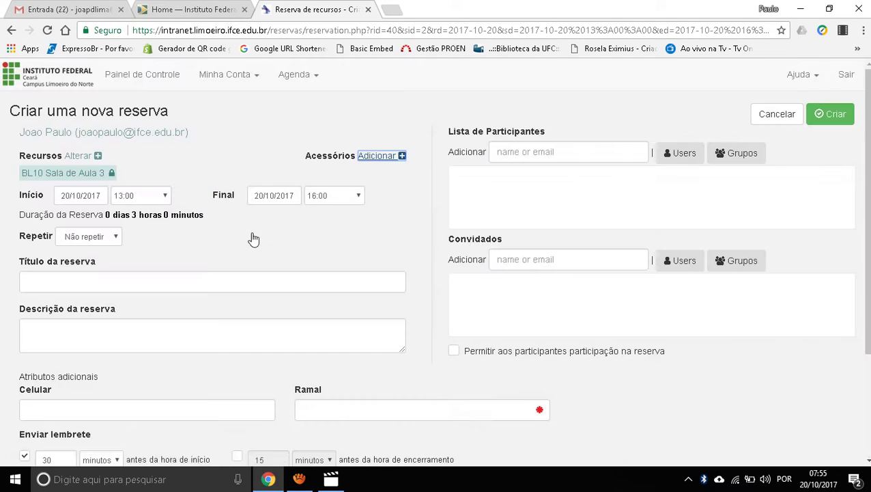
{"action": "left_click", "coordinate": [68, 196]}
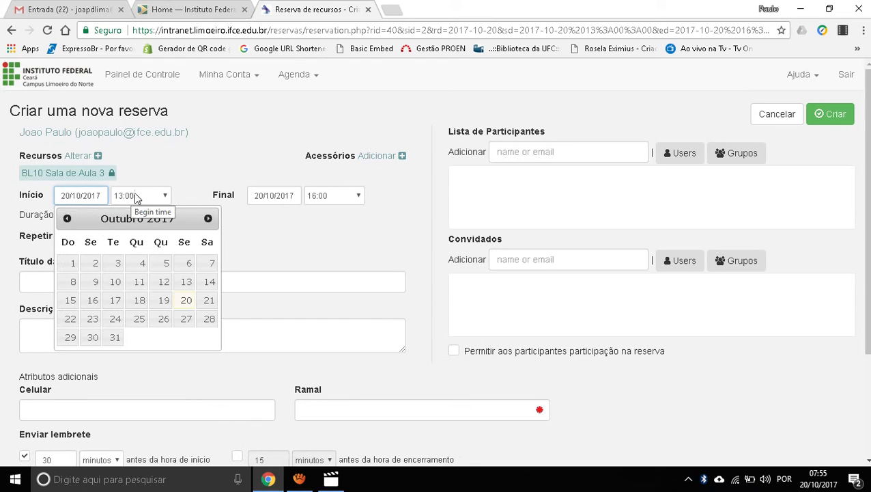
{"action": "left_click", "coordinate": [292, 219]}
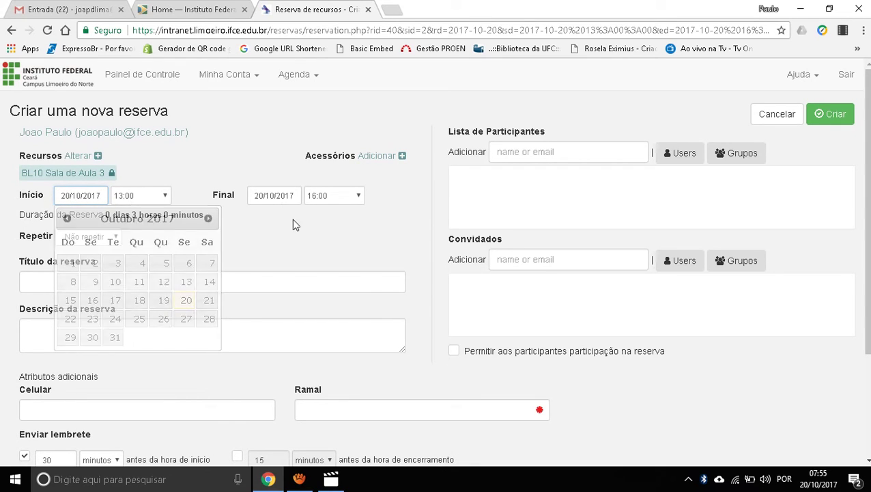
Step: Set the reservation to start at 13:30 and end at 15:30
{"action": "left_click", "coordinate": [360, 197]}
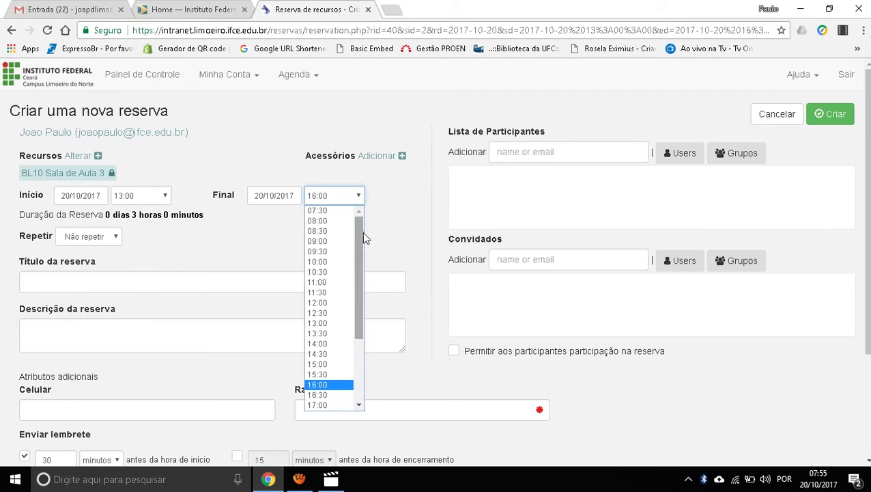
{"action": "scroll", "coordinate": [361, 294], "scroll_direction": "down", "scroll_amount": 2}
{"action": "left_click_drag", "start_coordinate": [361, 295], "coordinate": [362, 318]}
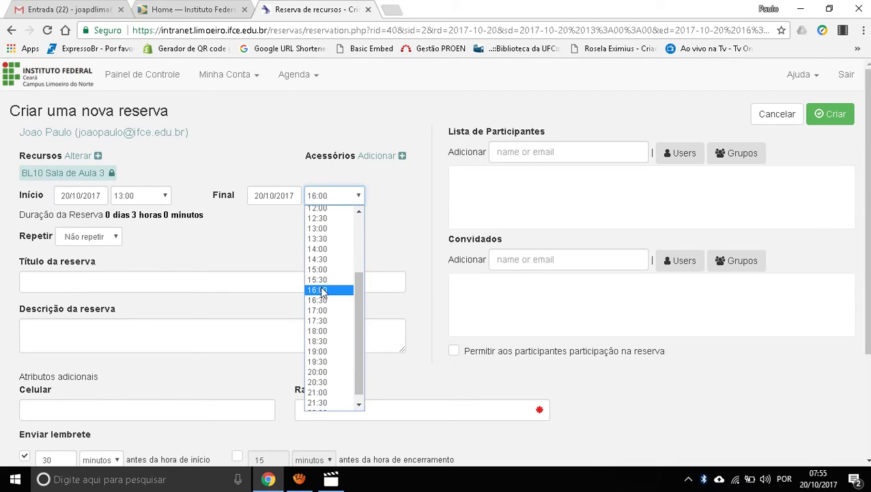
{"action": "left_click", "coordinate": [326, 281]}
{"action": "left_click", "coordinate": [163, 196]}
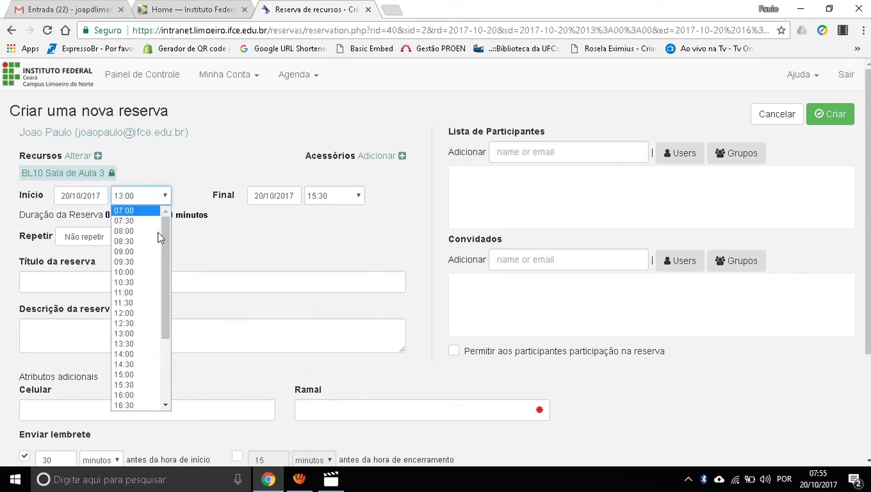
{"action": "left_click", "coordinate": [137, 344]}
{"action": "left_click", "coordinate": [229, 235]}
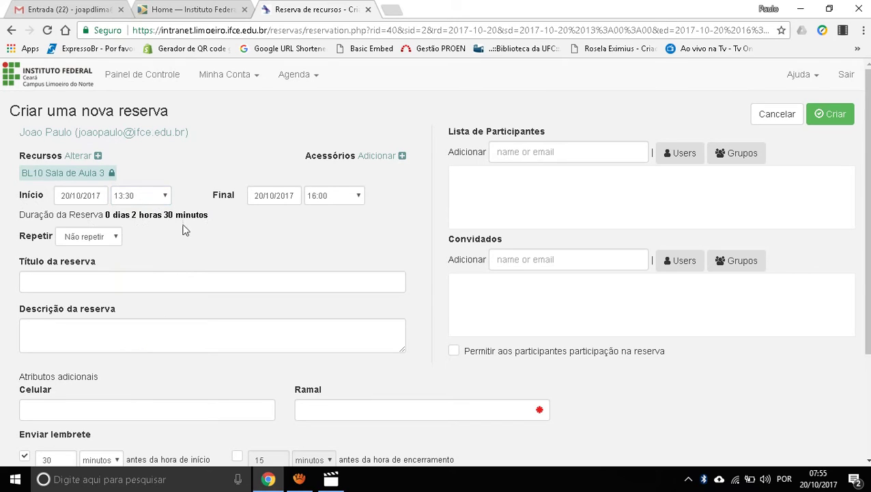
Step: Try a weekly repeat until 27/10/2017
{"action": "left_click", "coordinate": [113, 237]}
{"action": "left_click", "coordinate": [91, 273]}
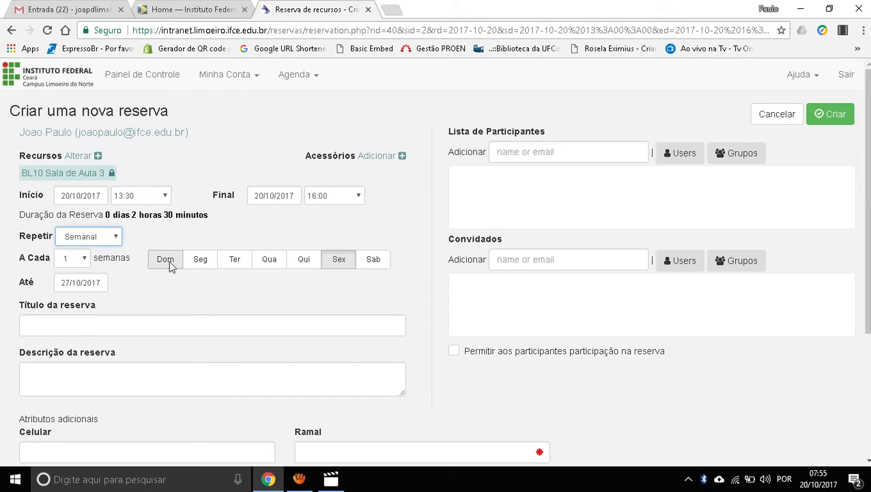
{"action": "left_click", "coordinate": [339, 266]}
{"action": "left_click_drag", "start_coordinate": [107, 286], "coordinate": [19, 276]}
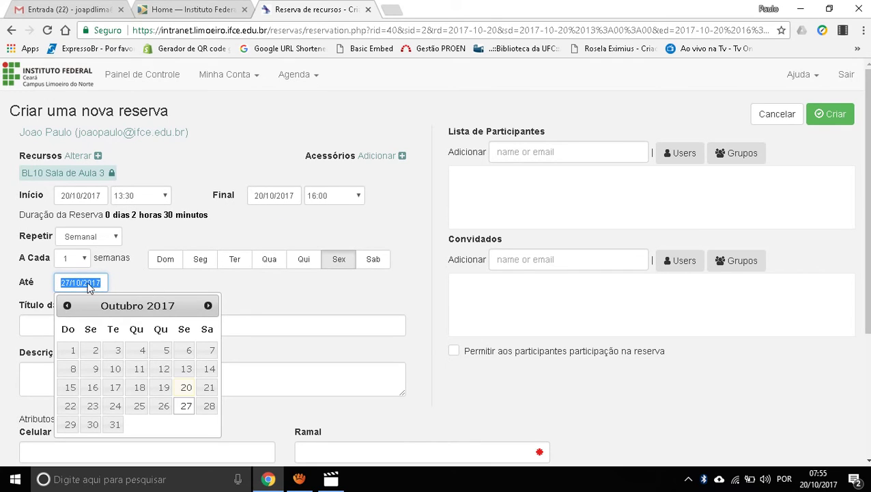
{"action": "left_click", "coordinate": [143, 285]}
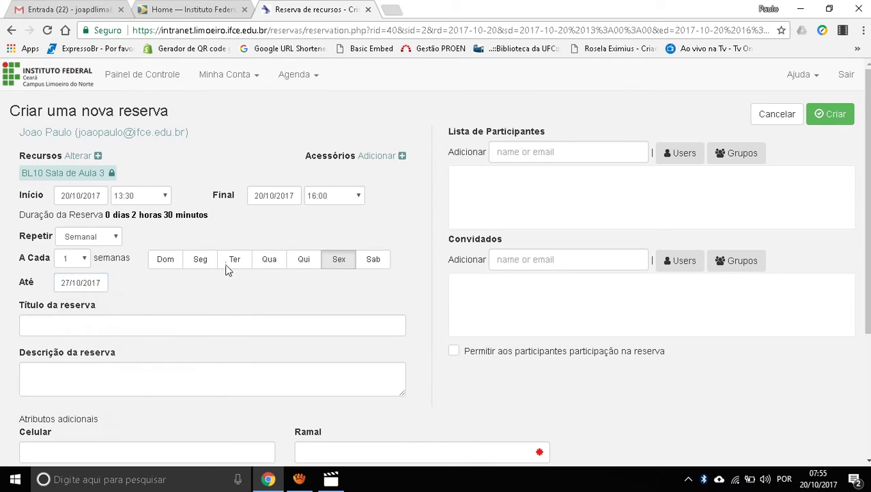
Step: Reset the end time to 15:30 and switch repetition to Não repetir
{"action": "left_click", "coordinate": [359, 198]}
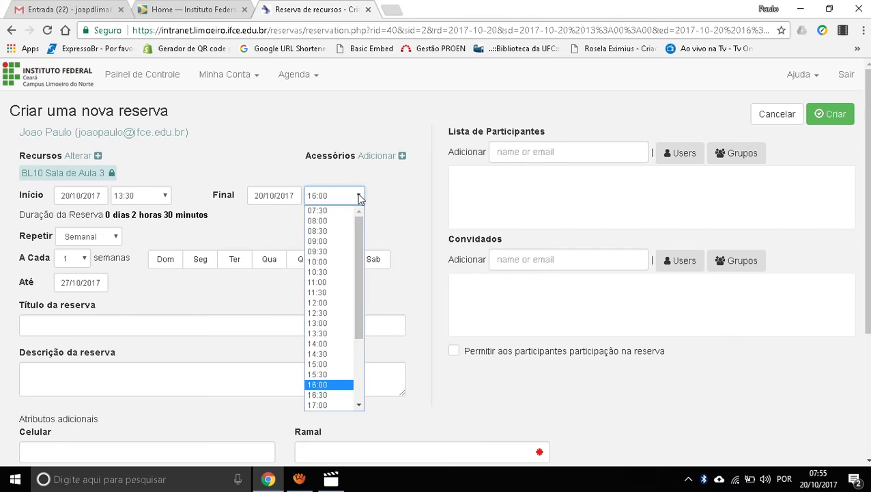
{"action": "left_click", "coordinate": [328, 374]}
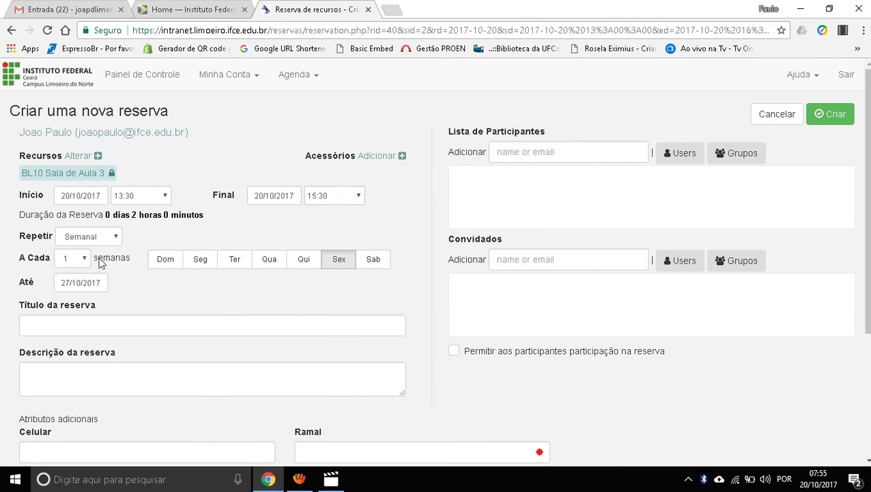
{"action": "left_click", "coordinate": [91, 237]}
{"action": "left_click", "coordinate": [92, 251]}
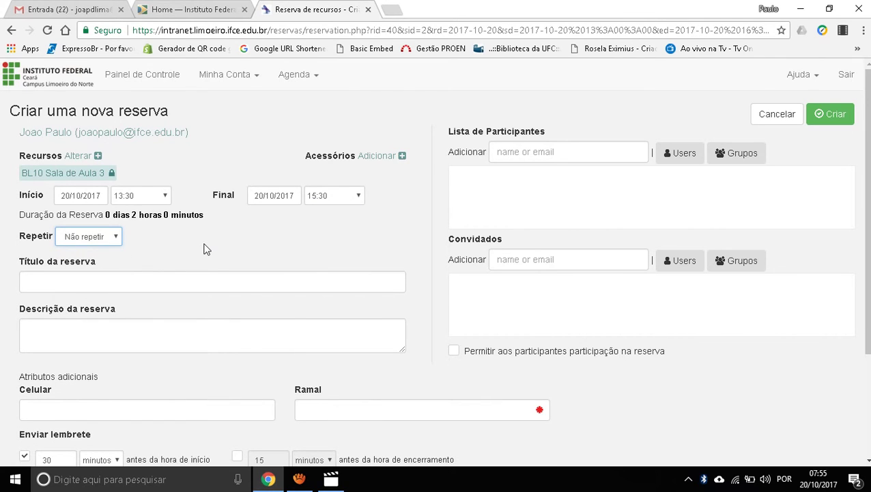
{"action": "scroll", "coordinate": [191, 252], "scroll_direction": "down", "scroll_amount": 1}
Step: Title the reservation 'Reposição de aula' and describe it as 'Disciplina de calculo aplicado no curso de agronomia'
{"action": "left_click", "coordinate": [135, 220]}
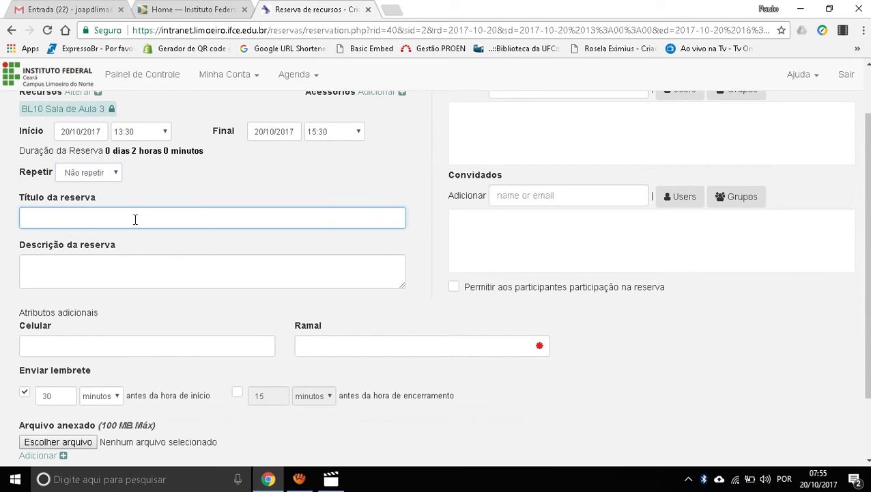
{"action": "type", "text": "Reposição de aula"}
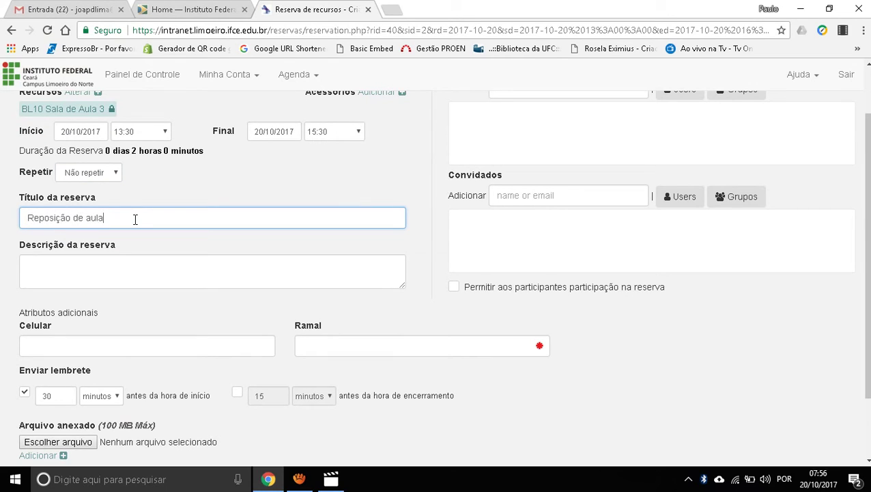
{"action": "key", "text": "Tab"}
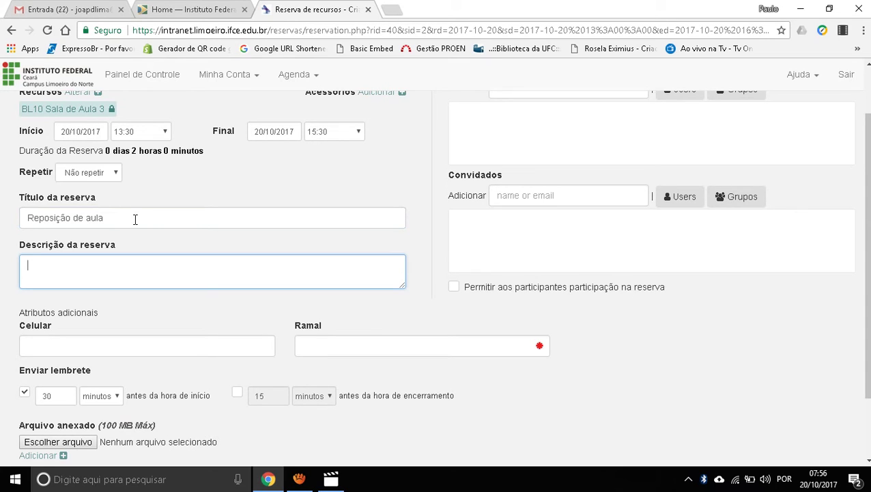
{"action": "type", "text": "Disciplina de calculo ap"}
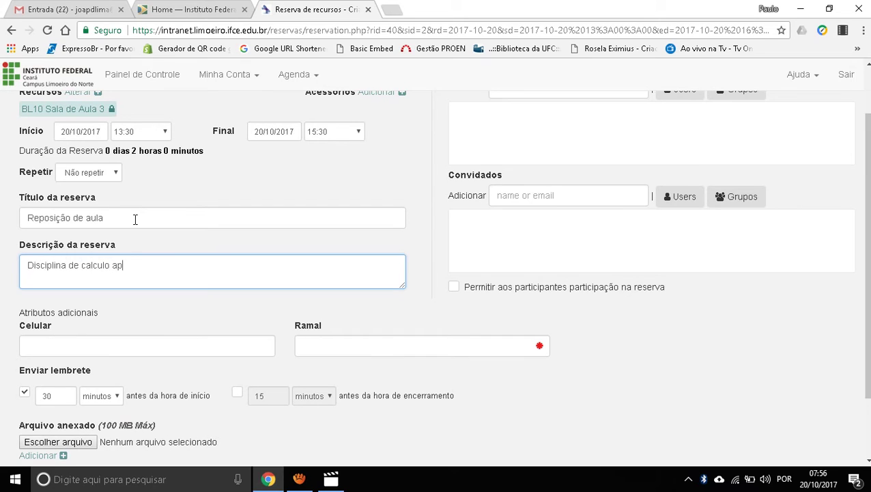
{"action": "type", "text": "licado no curs"}
{"action": "key", "text": "BackSpace"}
{"action": "type", "text": "rso de ag"}
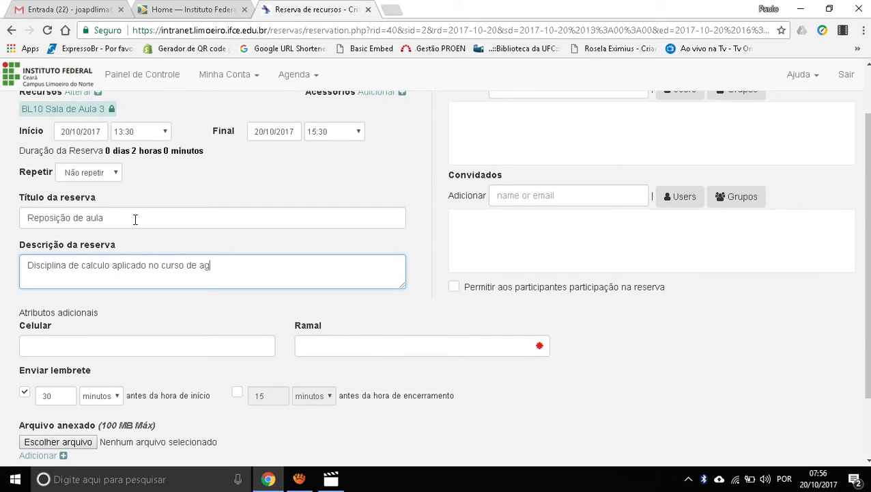
{"action": "type", "text": "ronomia SI."}
{"action": "scroll", "coordinate": [273, 250], "scroll_direction": "up", "scroll_amount": 1}
{"action": "left_click", "coordinate": [518, 158]}
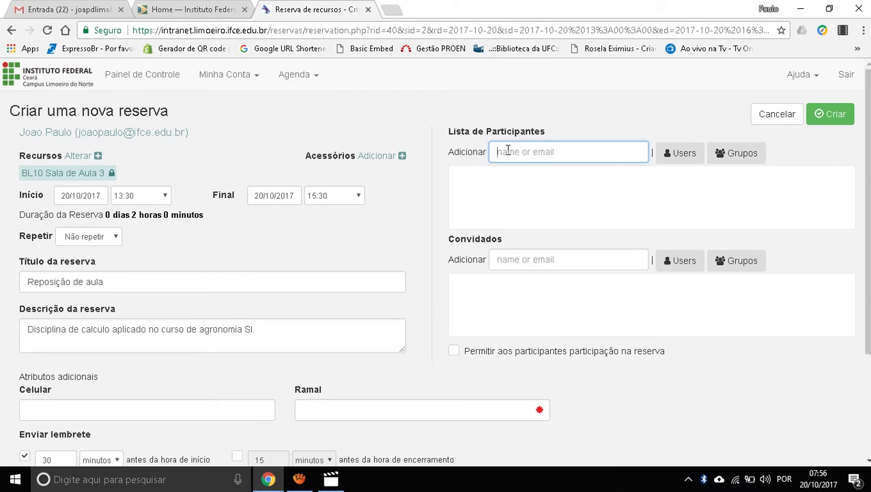
{"action": "left_click", "coordinate": [675, 159]}
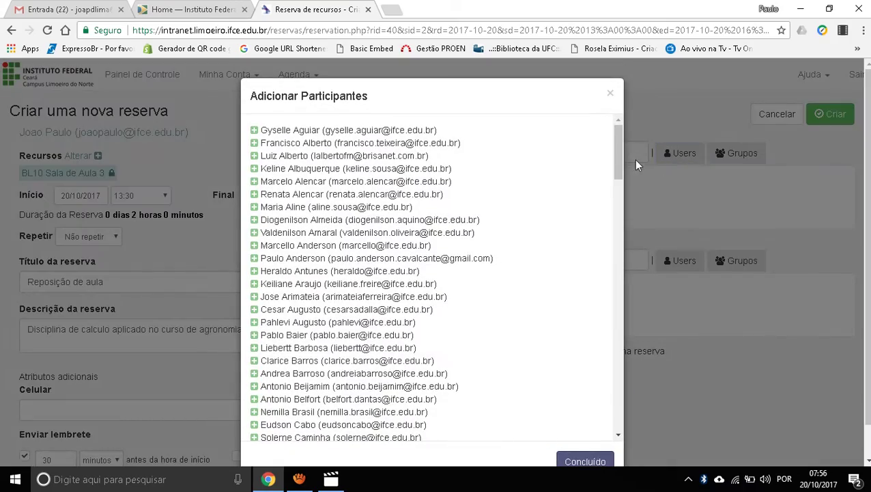
{"action": "left_click_drag", "start_coordinate": [617, 150], "coordinate": [632, 126]}
{"action": "left_click", "coordinate": [254, 130]}
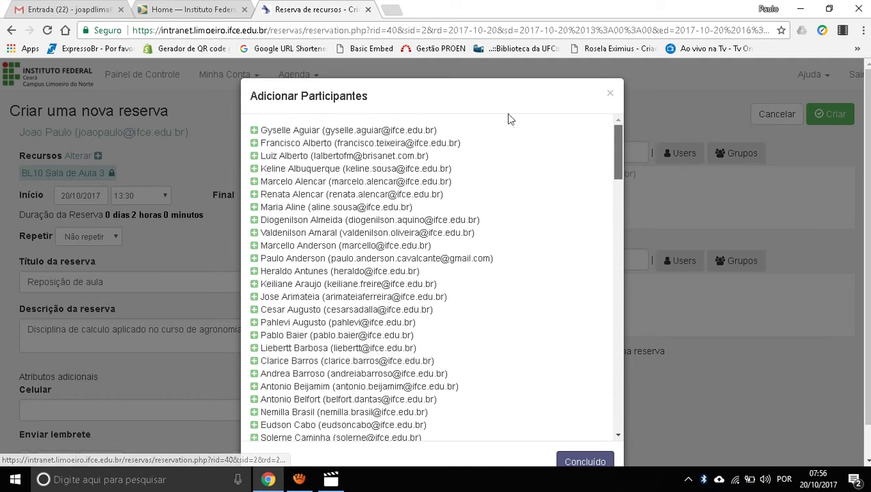
{"action": "left_click", "coordinate": [609, 93]}
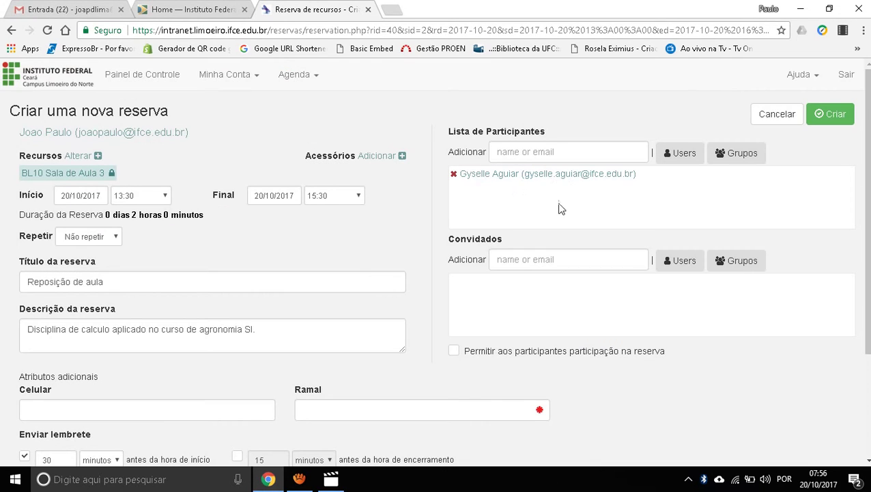
{"action": "mouse_move", "coordinate": [566, 181]}
{"action": "left_click", "coordinate": [261, 327]}
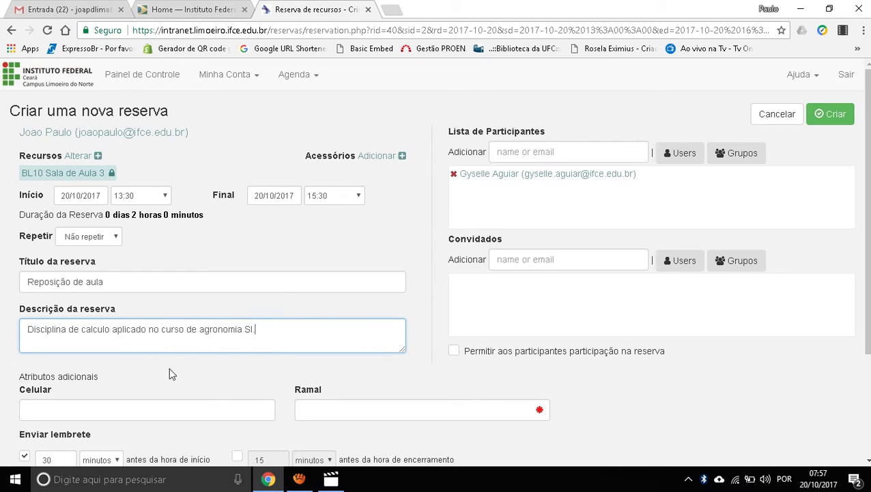
{"action": "left_click", "coordinate": [453, 175]}
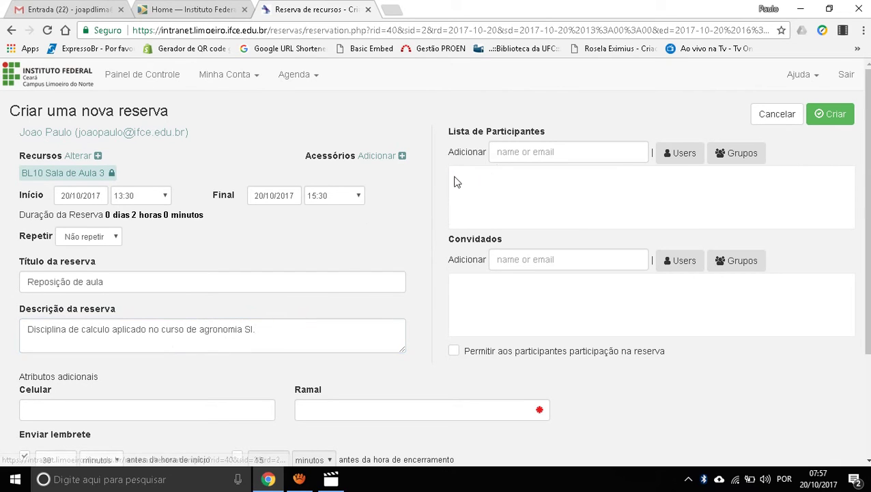
{"action": "left_click", "coordinate": [734, 165]}
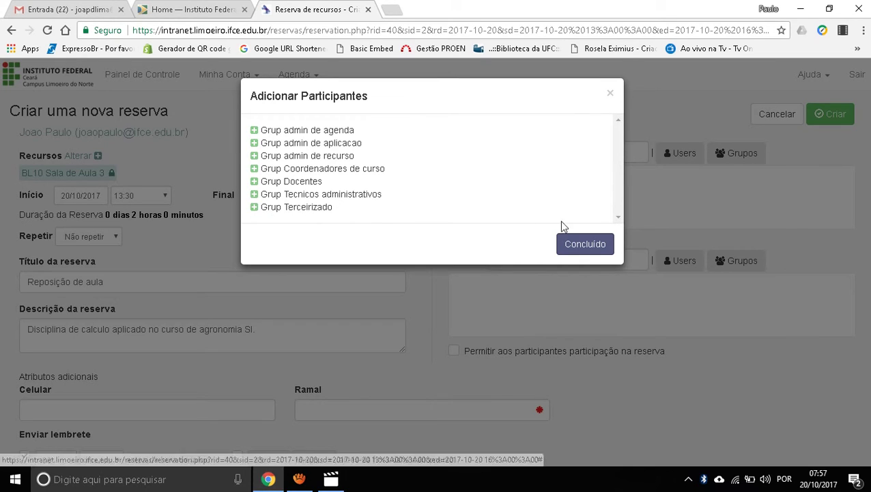
{"action": "left_click", "coordinate": [611, 92]}
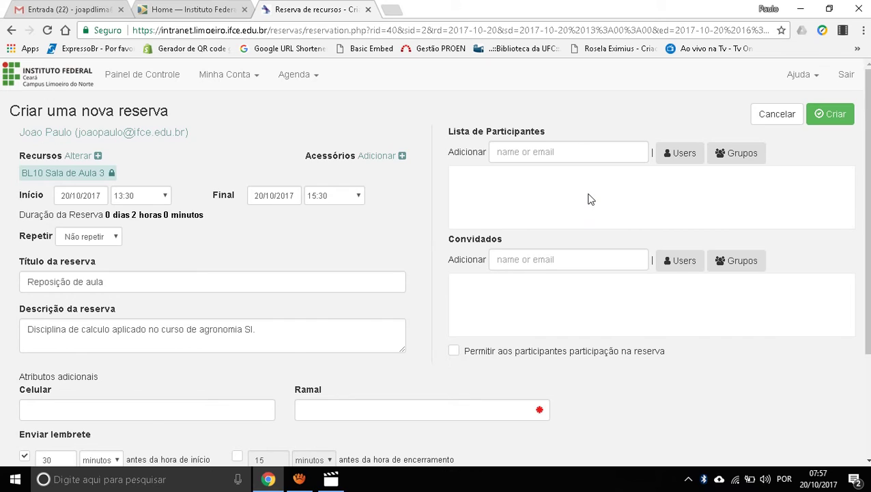
Step: Leave participant joining disallowed on the reservation
{"action": "scroll", "coordinate": [591, 200], "scroll_direction": "down", "scroll_amount": 1}
{"action": "scroll", "coordinate": [534, 229], "scroll_direction": "up", "scroll_amount": 1}
{"action": "scroll", "coordinate": [559, 194], "scroll_direction": "down", "scroll_amount": 1}
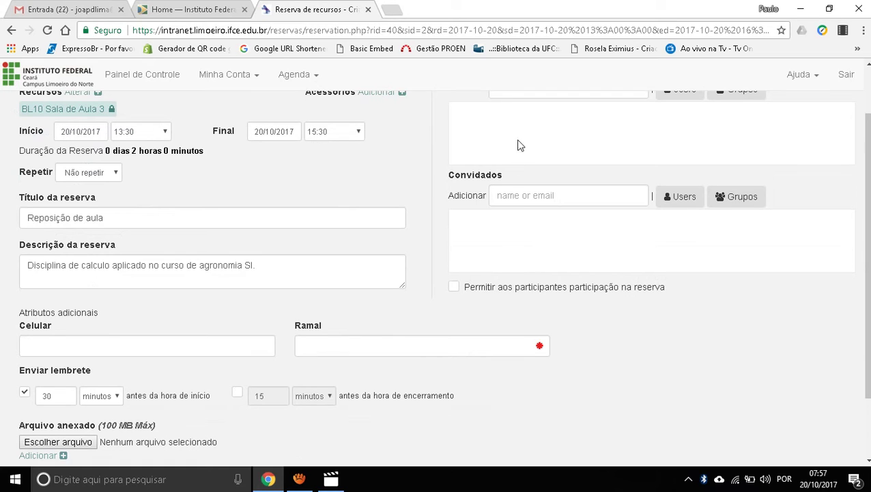
{"action": "left_click", "coordinate": [454, 287]}
{"action": "left_click", "coordinate": [454, 289]}
Step: Enter 6409 as the reservation's extension (Ramal)
{"action": "left_click", "coordinate": [454, 346]}
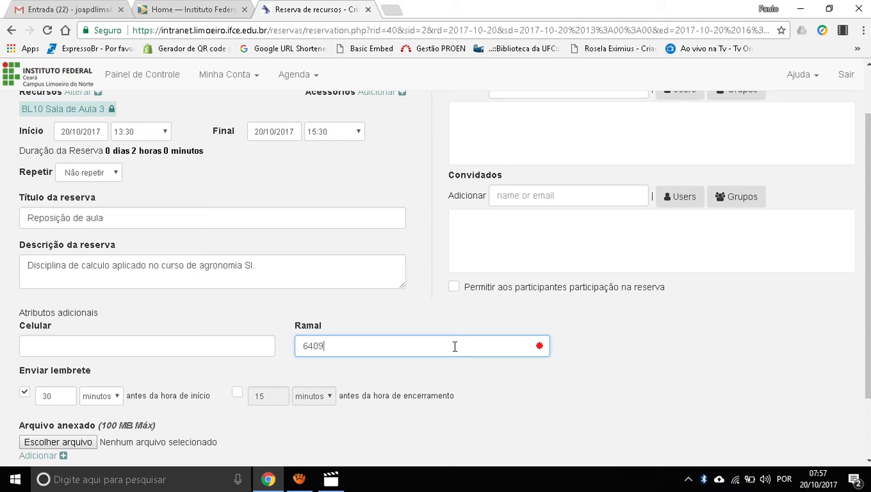
{"action": "scroll", "coordinate": [444, 346], "scroll_direction": "down", "scroll_amount": 1}
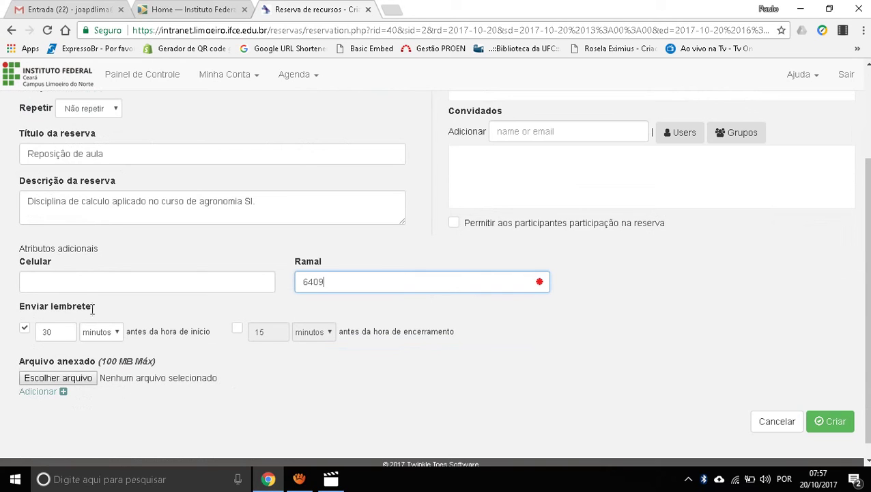
{"action": "left_click", "coordinate": [83, 284]}
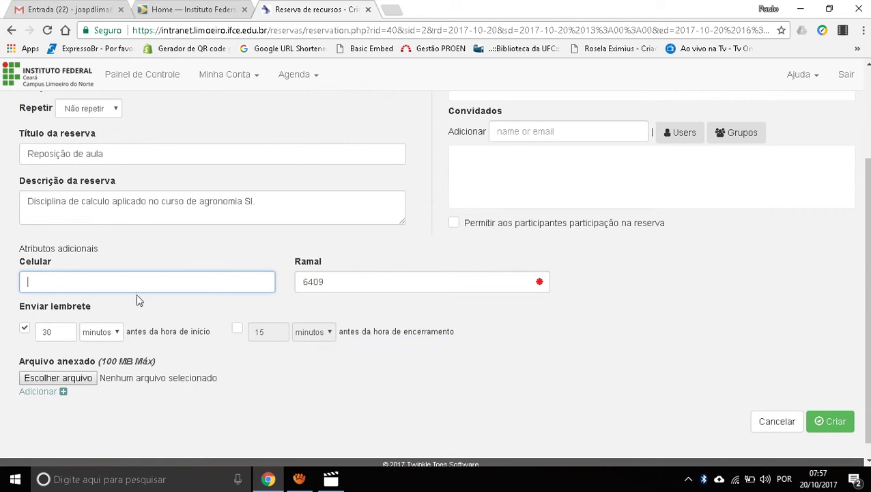
{"action": "scroll", "coordinate": [23, 331], "scroll_direction": "down", "scroll_amount": 1}
Step: Keep the 30-minute start reminder switched off, leaving its time unit unchanged
{"action": "left_click", "coordinate": [25, 312]}
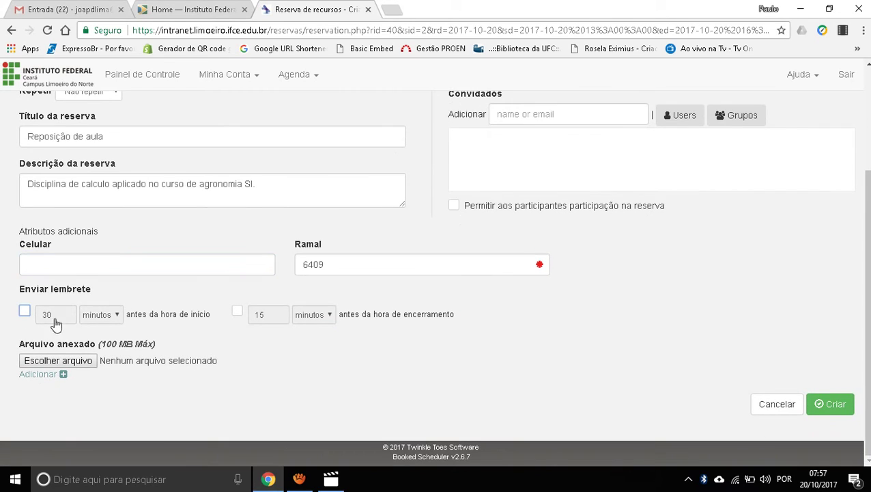
{"action": "left_click", "coordinate": [25, 313]}
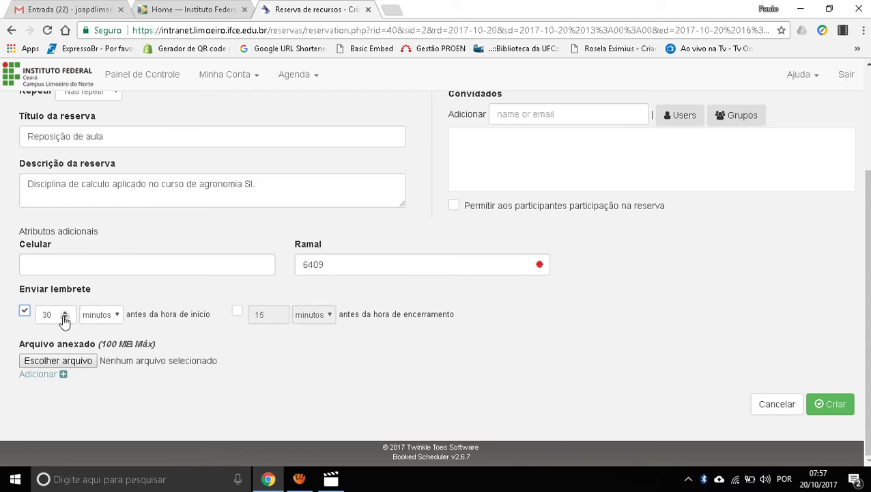
{"action": "left_click", "coordinate": [101, 314]}
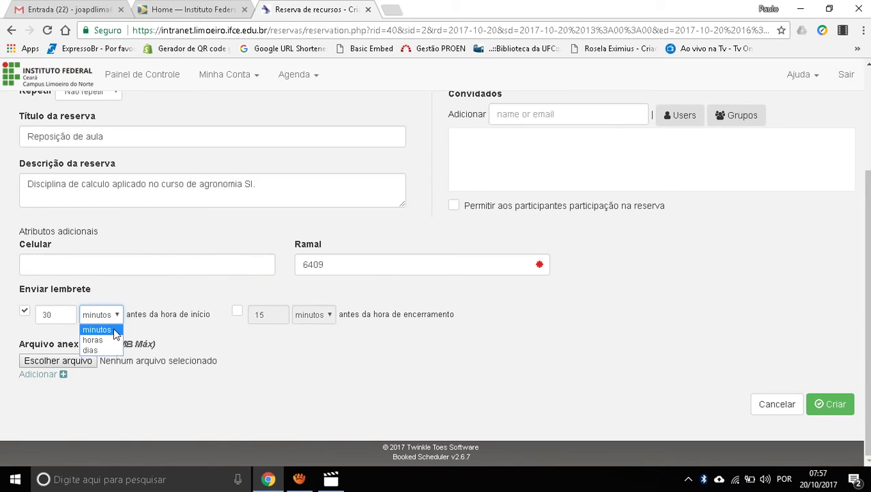
{"action": "left_click", "coordinate": [49, 330]}
{"action": "left_click", "coordinate": [25, 312]}
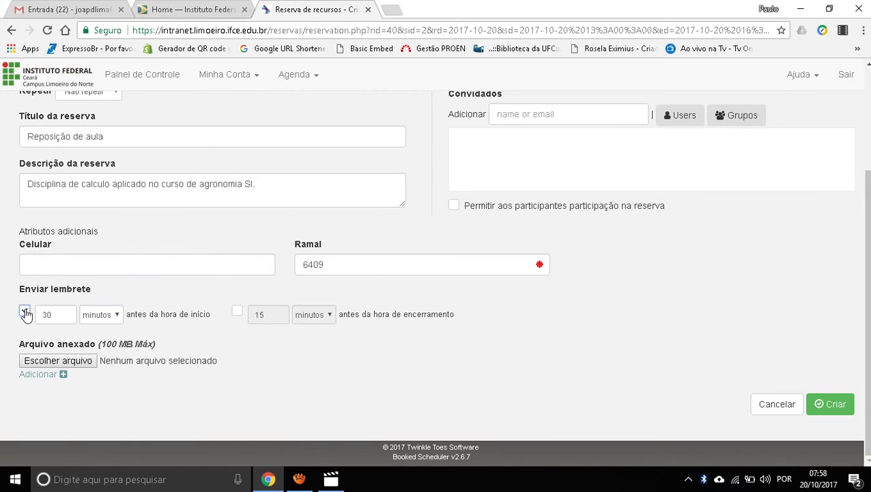
{"action": "left_click", "coordinate": [25, 312]}
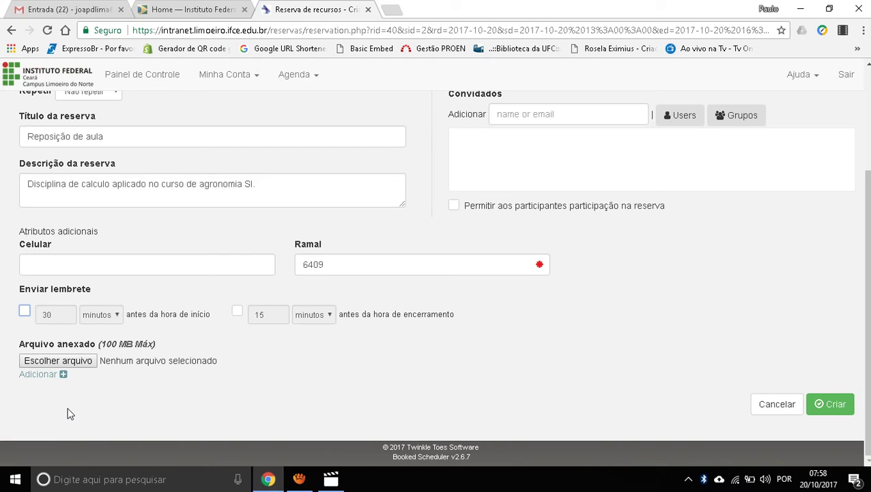
{"action": "scroll", "coordinate": [134, 372], "scroll_direction": "up", "scroll_amount": 1}
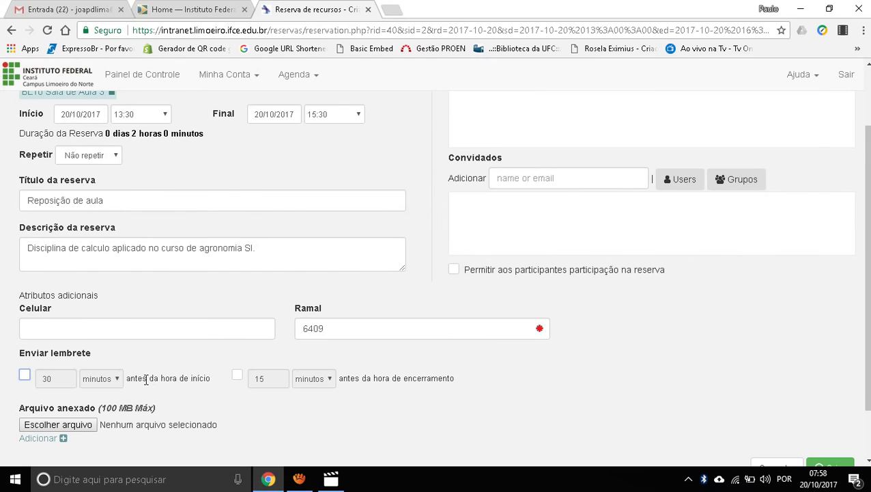
{"action": "scroll", "coordinate": [145, 380], "scroll_direction": "down", "scroll_amount": 1}
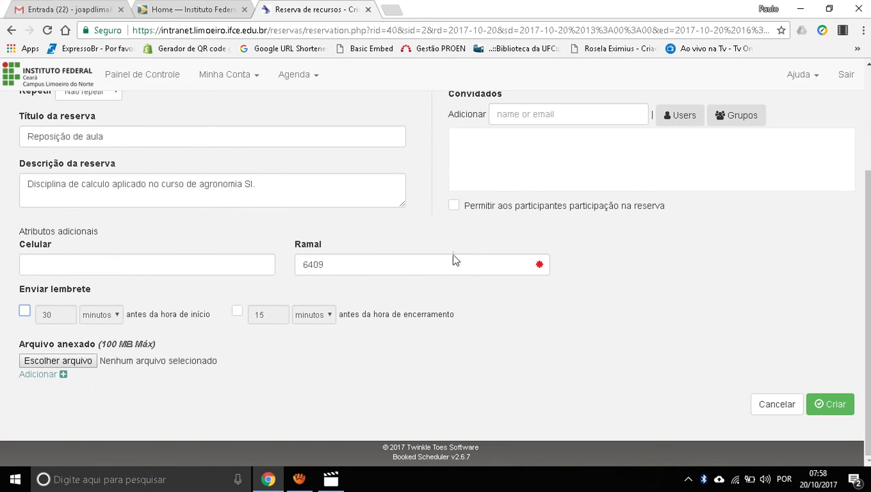
{"action": "scroll", "coordinate": [464, 246], "scroll_direction": "up", "scroll_amount": 1}
{"action": "scroll", "coordinate": [614, 225], "scroll_direction": "down", "scroll_amount": 1}
Step: Create the reservation and dismiss the success message
{"action": "left_click", "coordinate": [832, 405]}
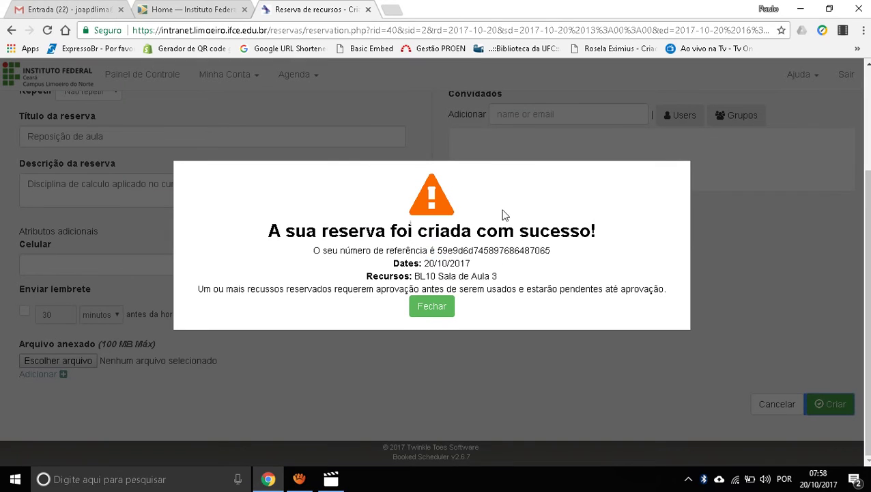
{"action": "left_click", "coordinate": [441, 308]}
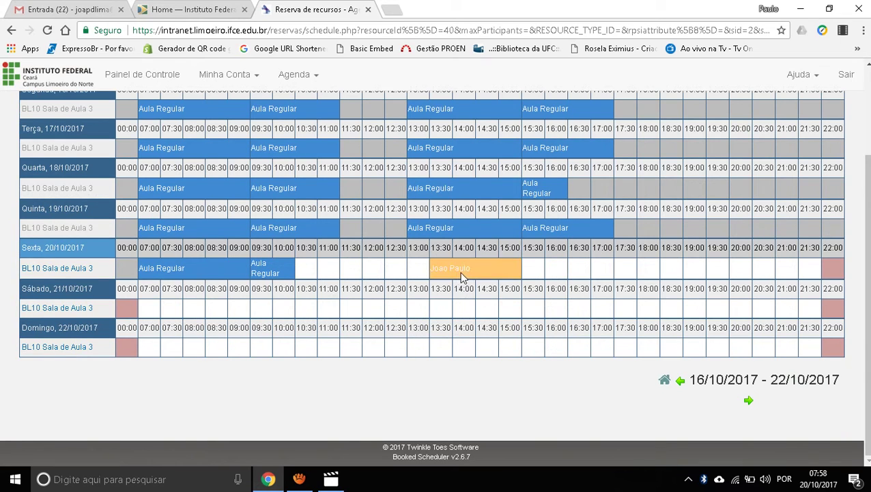
{"action": "scroll", "coordinate": [672, 282], "scroll_direction": "up", "scroll_amount": 3}
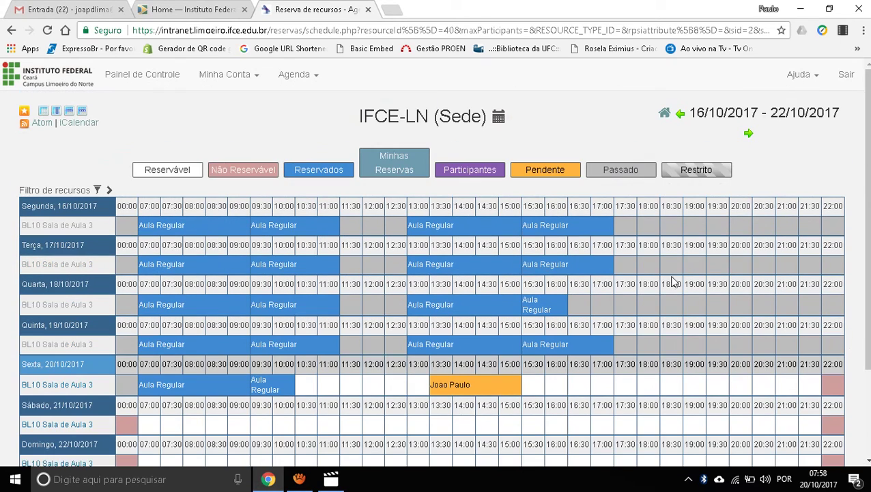
{"action": "scroll", "coordinate": [562, 288], "scroll_direction": "down", "scroll_amount": 3}
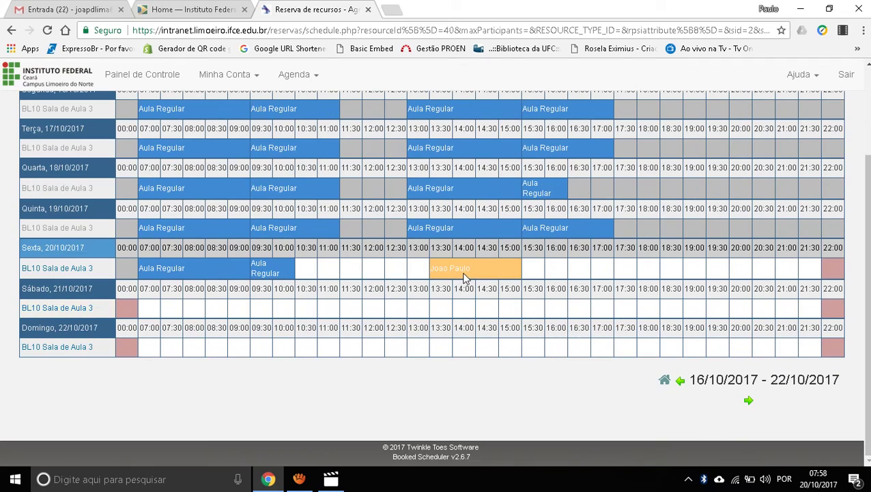
Step: Check the Reposição de aula booking on 20/10/2017, 13:30–15:30, awaiting approval
{"action": "mouse_move", "coordinate": [468, 277]}
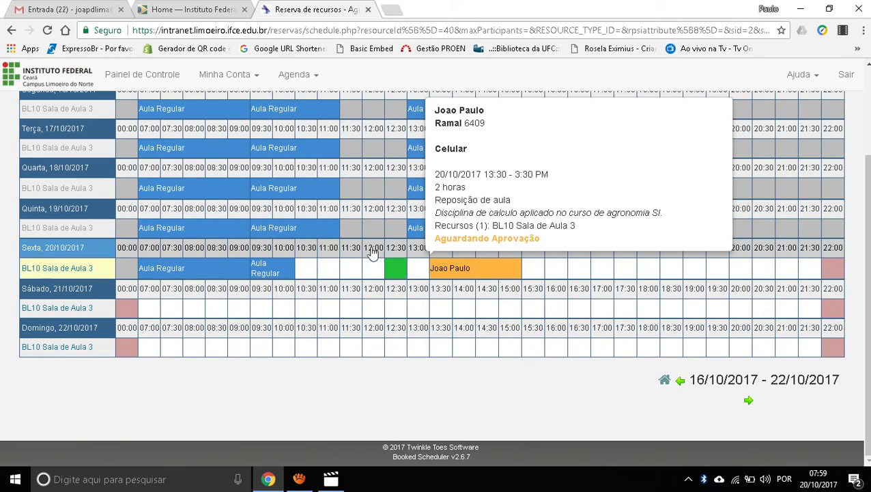
{"action": "mouse_move", "coordinate": [320, 232]}
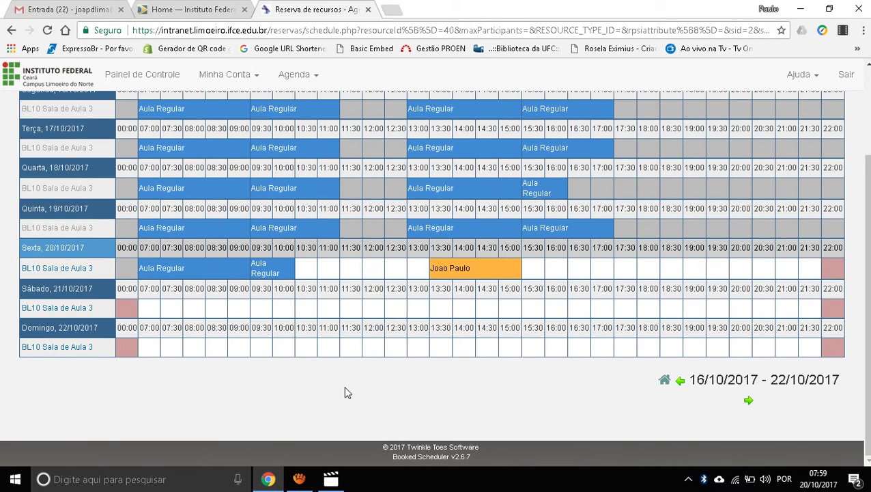
{"action": "scroll", "coordinate": [345, 392], "scroll_direction": "up", "scroll_amount": 1}
{"action": "scroll", "coordinate": [447, 369], "scroll_direction": "down", "scroll_amount": 1}
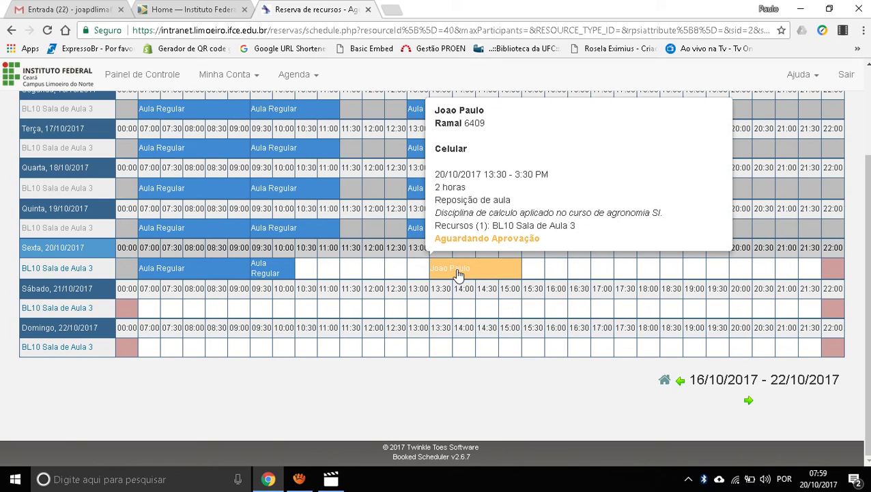
{"action": "left_click", "coordinate": [299, 479]}
{"action": "left_click", "coordinate": [512, 312]}
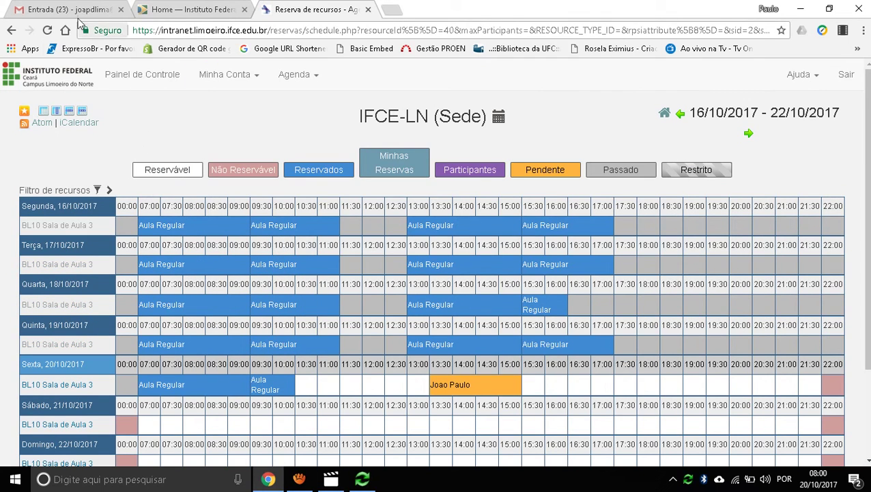
{"action": "left_click", "coordinate": [75, 9]}
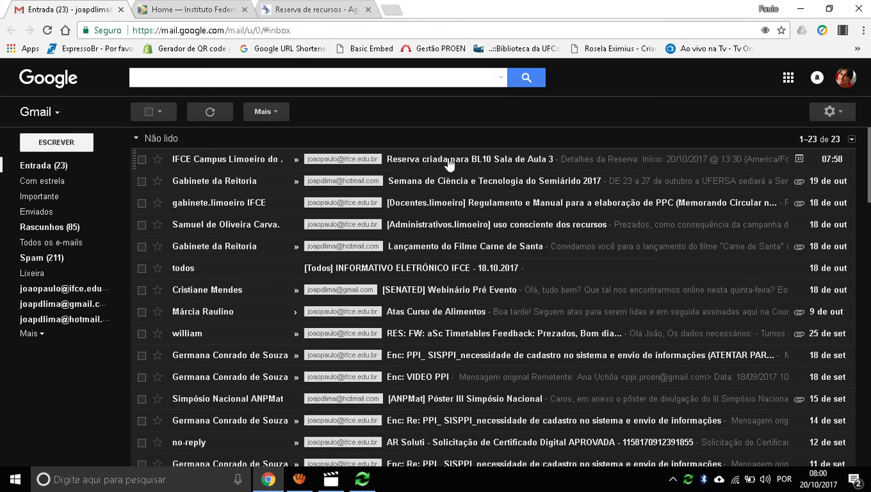
{"action": "left_click", "coordinate": [295, 12]}
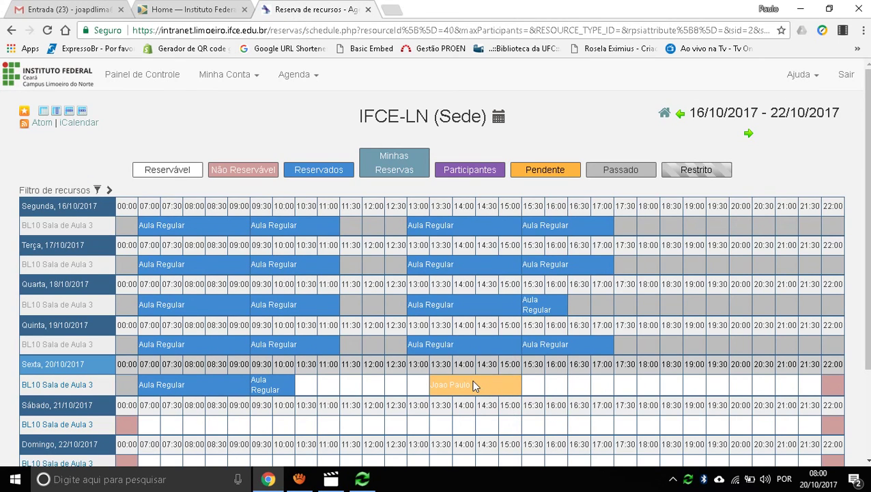
{"action": "mouse_move", "coordinate": [471, 384]}
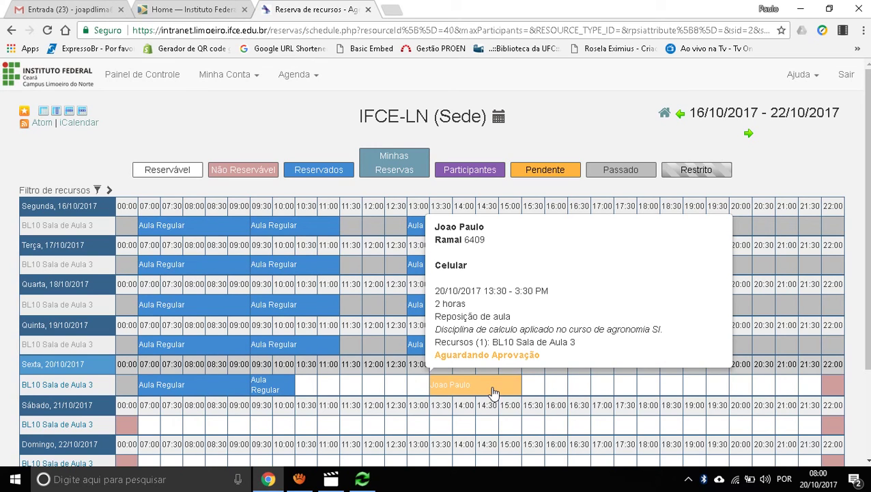
Step: Delete the 20/10/2017 reservation via More > Excluir and confirm the removal
{"action": "left_click", "coordinate": [493, 392]}
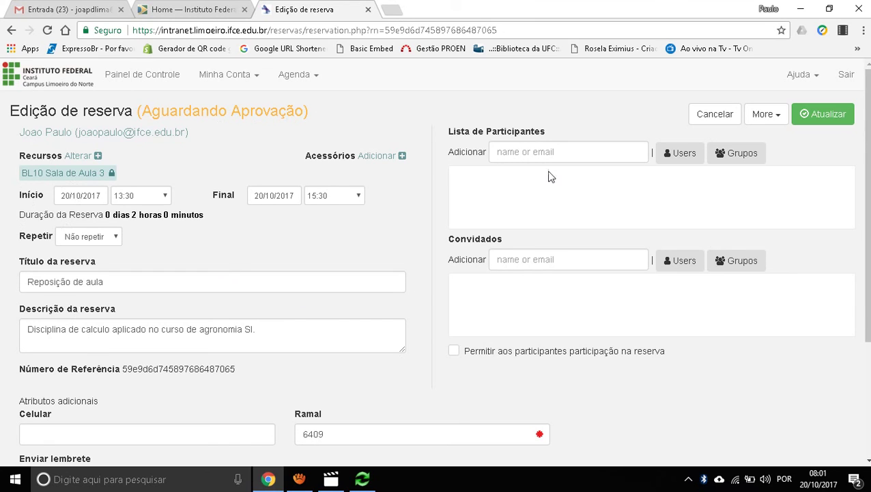
{"action": "left_click", "coordinate": [764, 118]}
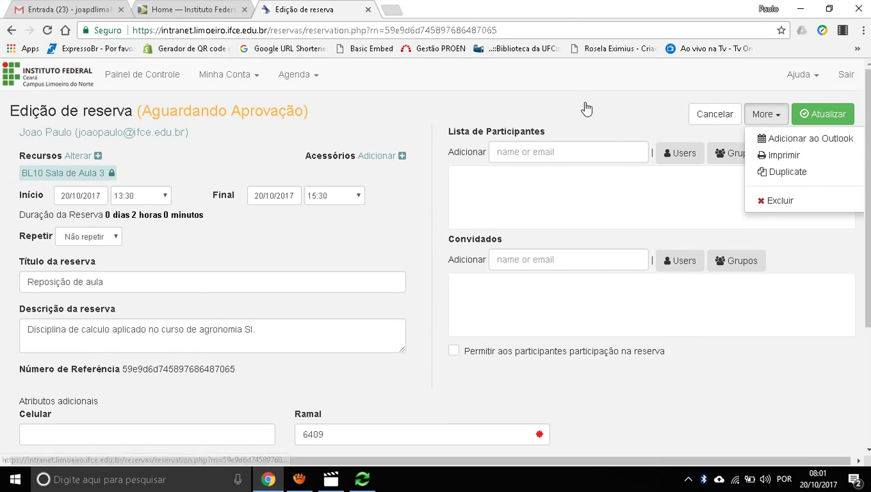
{"action": "left_click", "coordinate": [693, 117]}
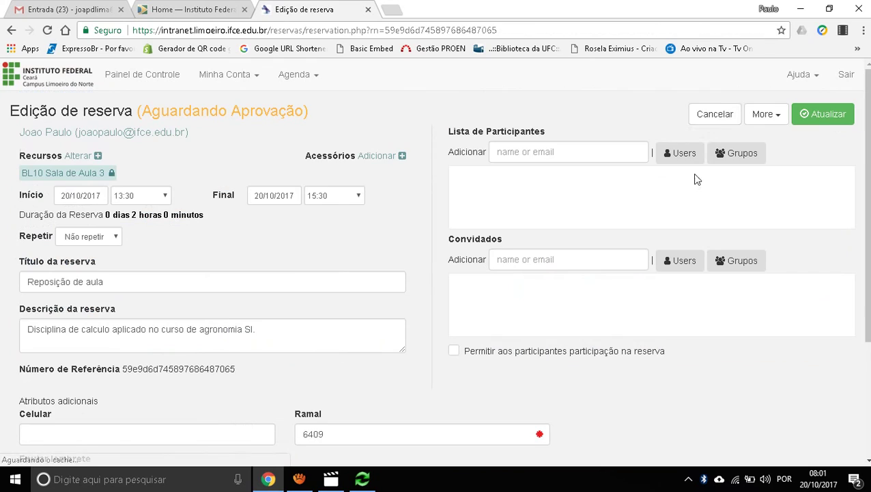
{"action": "left_click", "coordinate": [765, 114]}
{"action": "left_click", "coordinate": [771, 201]}
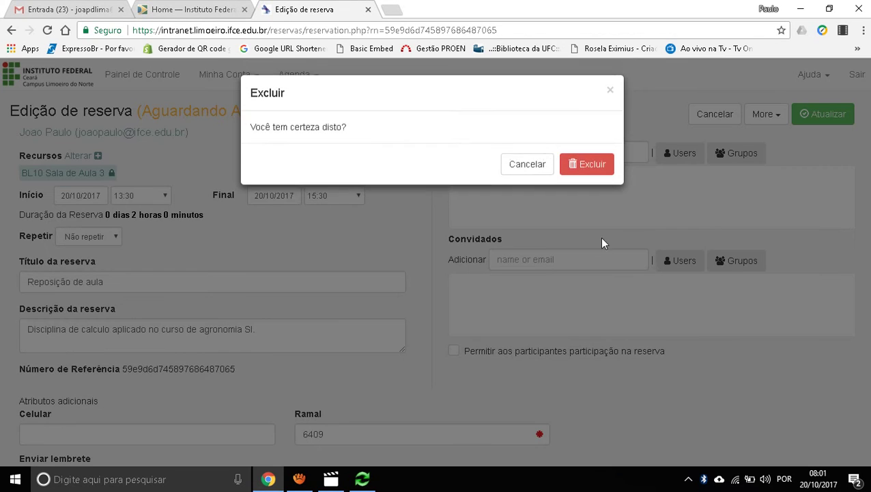
{"action": "left_click", "coordinate": [586, 166]}
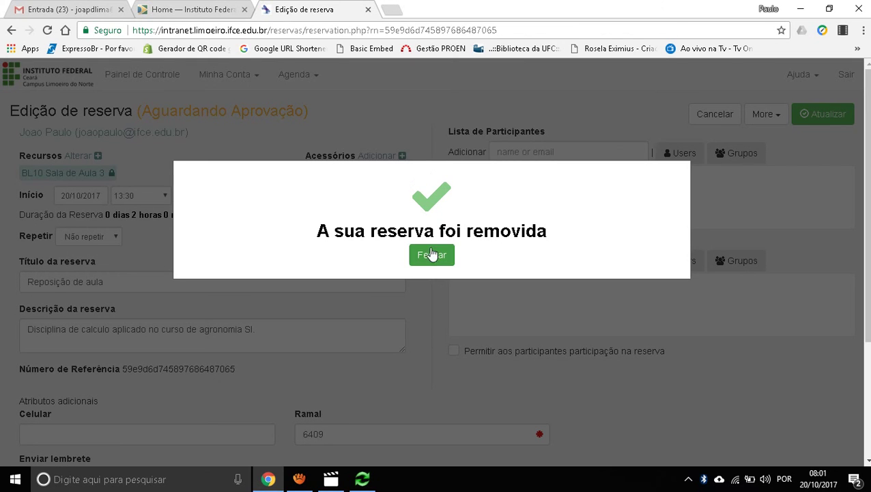
{"action": "left_click", "coordinate": [431, 254]}
Step: Look over the Agenda menu options and close it without changes
{"action": "scroll", "coordinate": [614, 338], "scroll_direction": "down", "scroll_amount": 2}
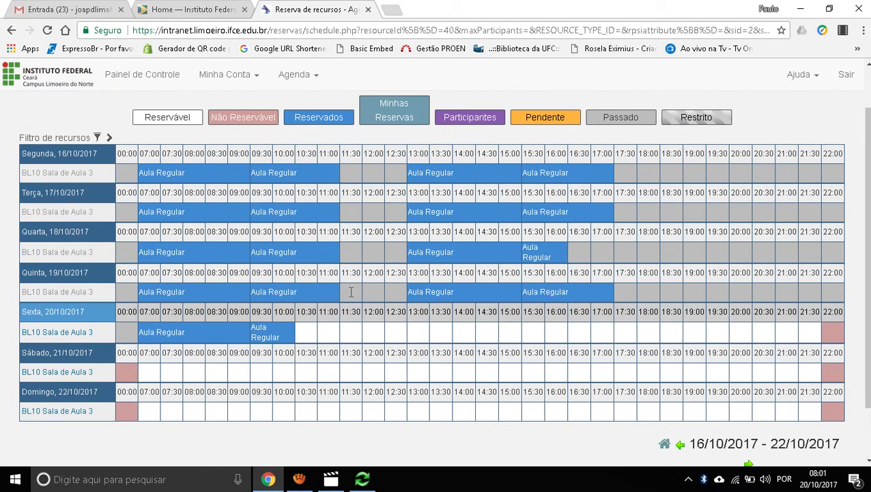
{"action": "left_click", "coordinate": [296, 74]}
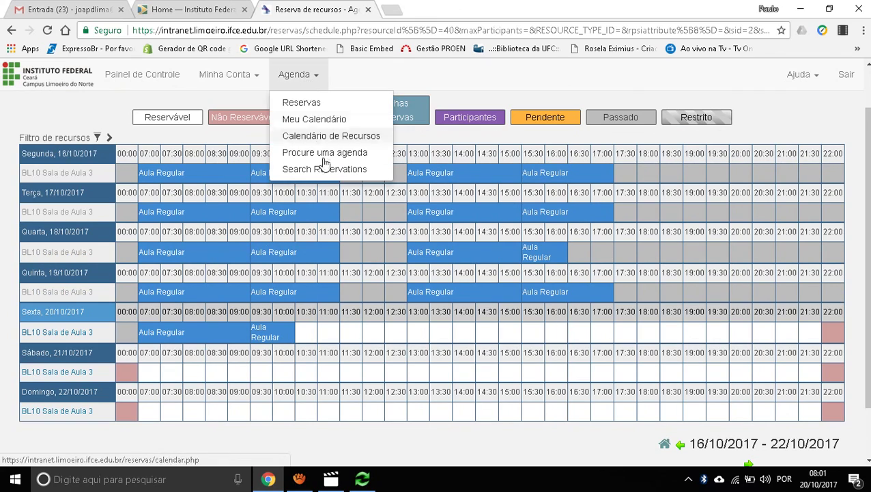
{"action": "left_click", "coordinate": [78, 106]}
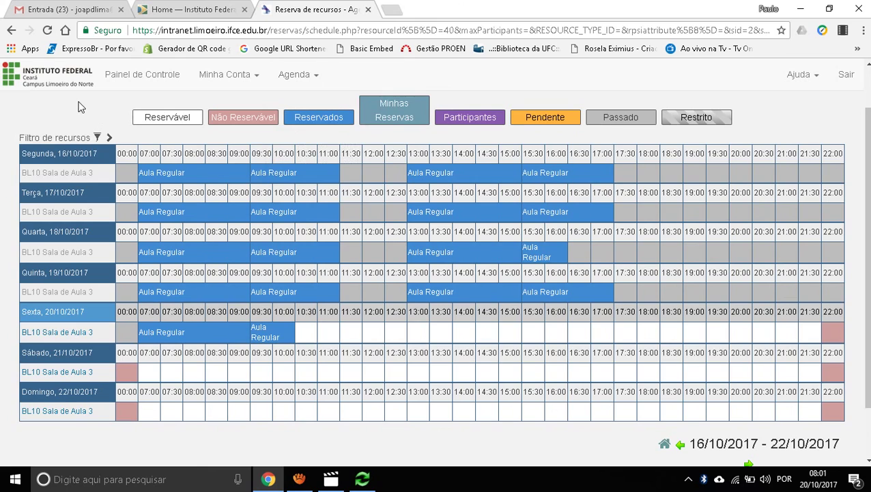
{"action": "scroll", "coordinate": [78, 106], "scroll_direction": "up", "scroll_amount": 1}
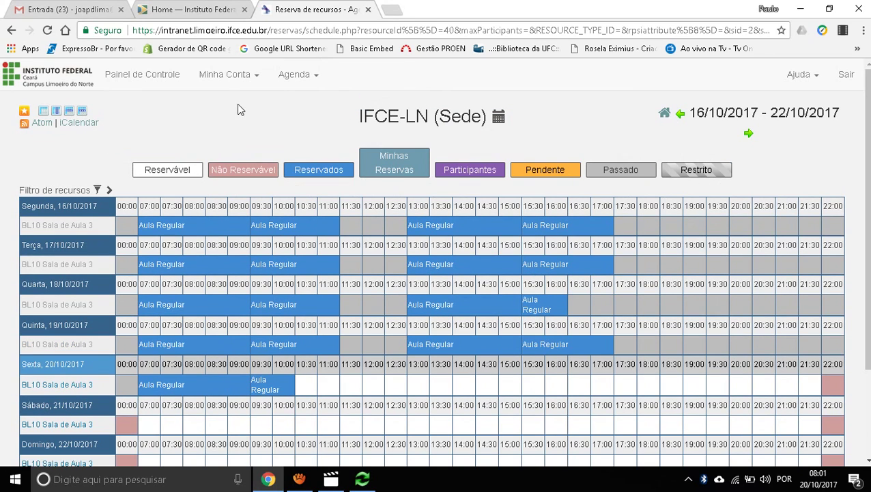